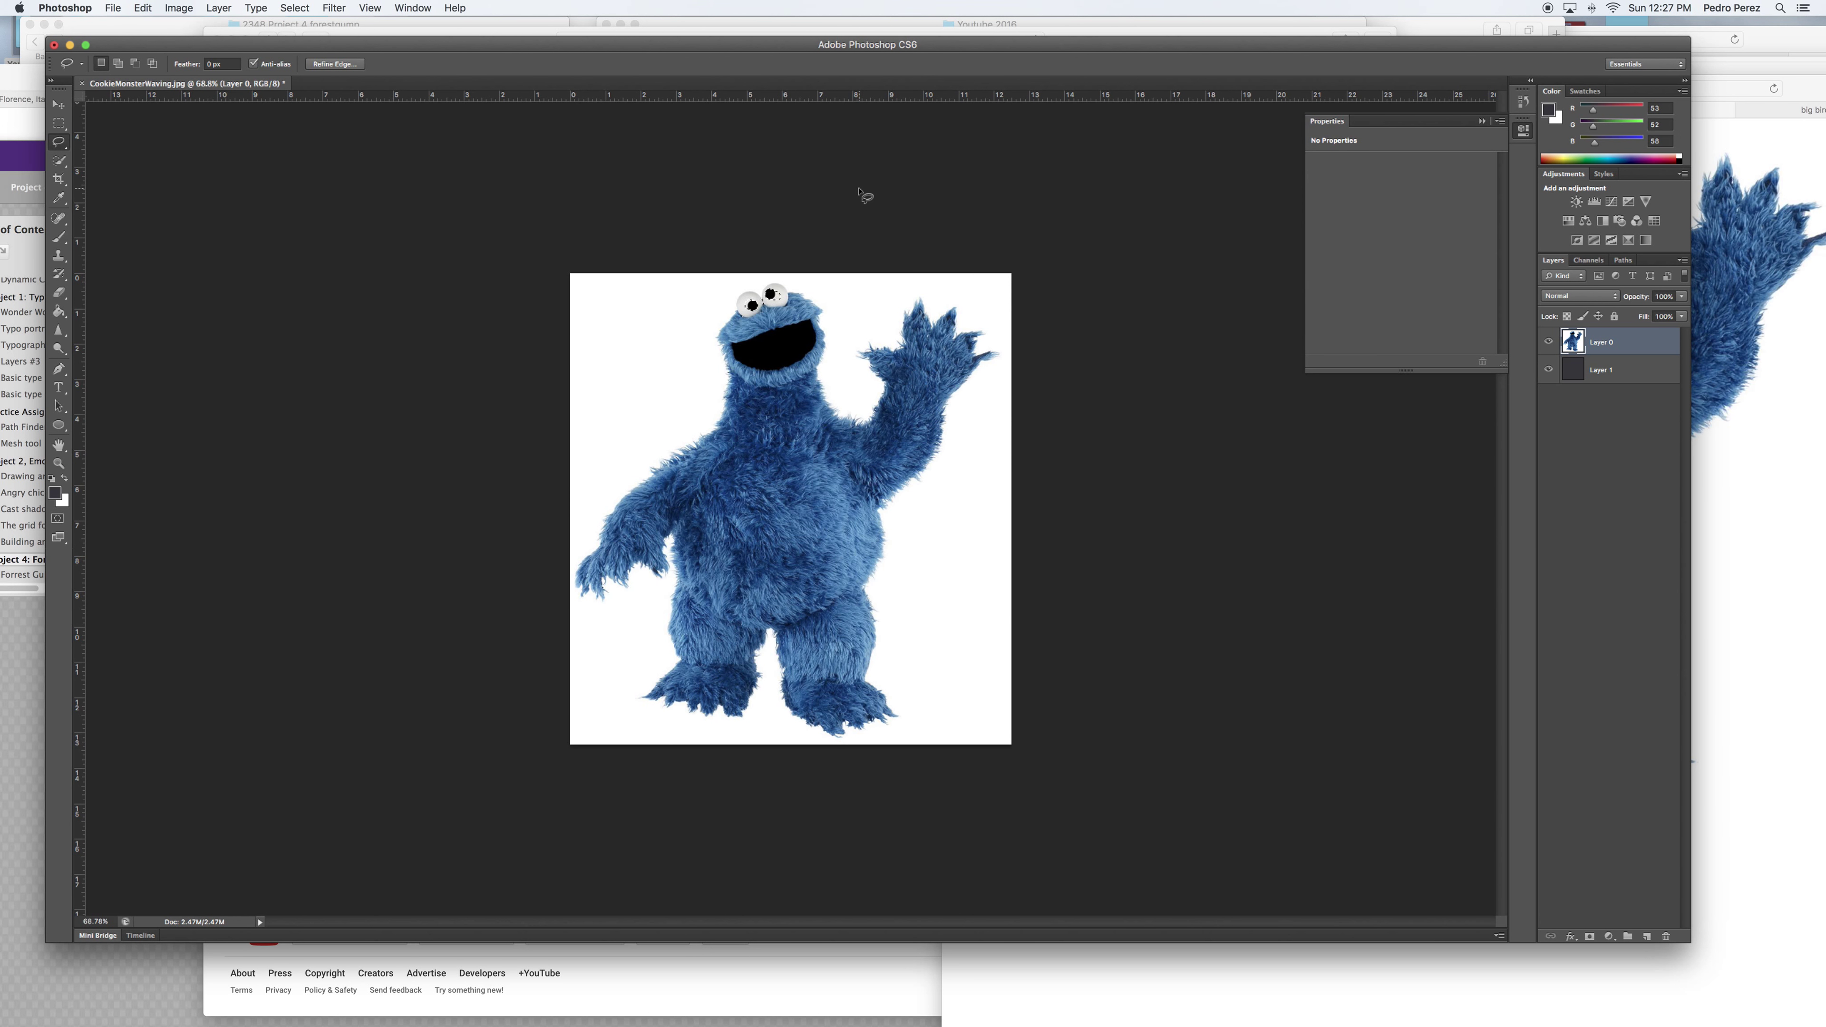
Deselect, duplicate Layer 0 as 'Layer 0 copy', and hide the copy.
click(830, 316)
click(1684, 273)
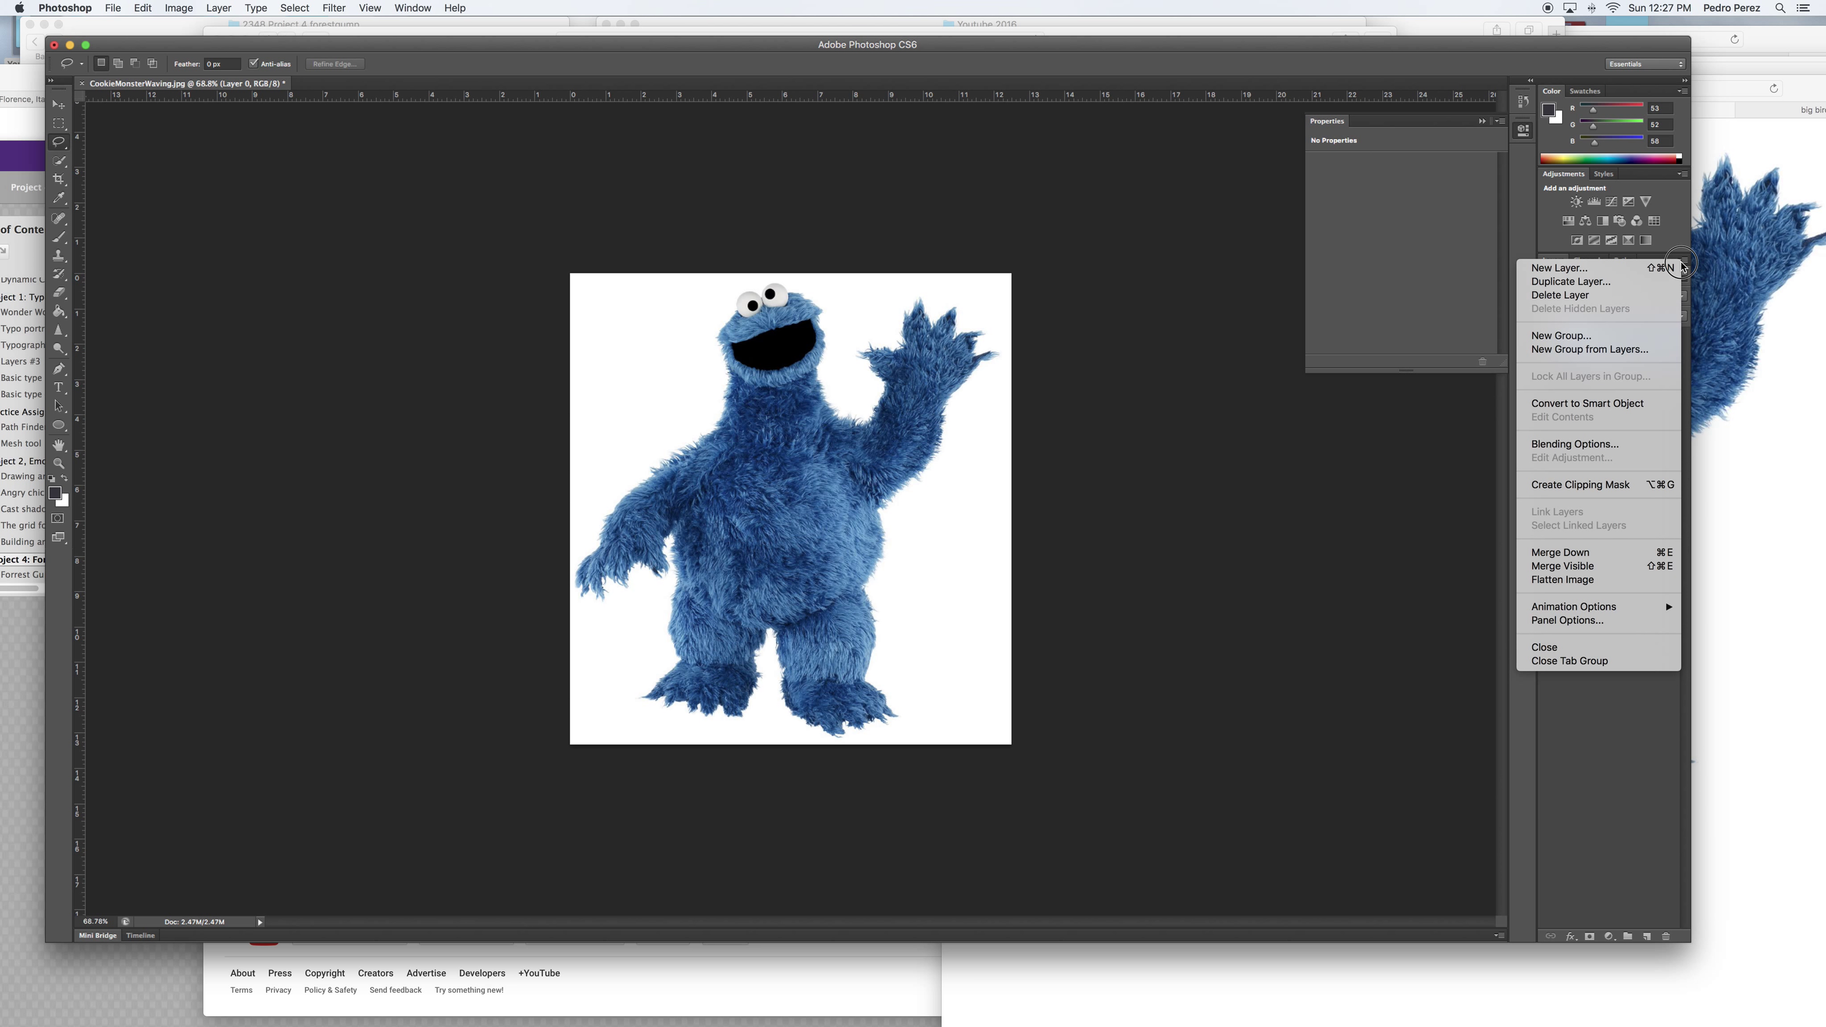
click(1652, 282)
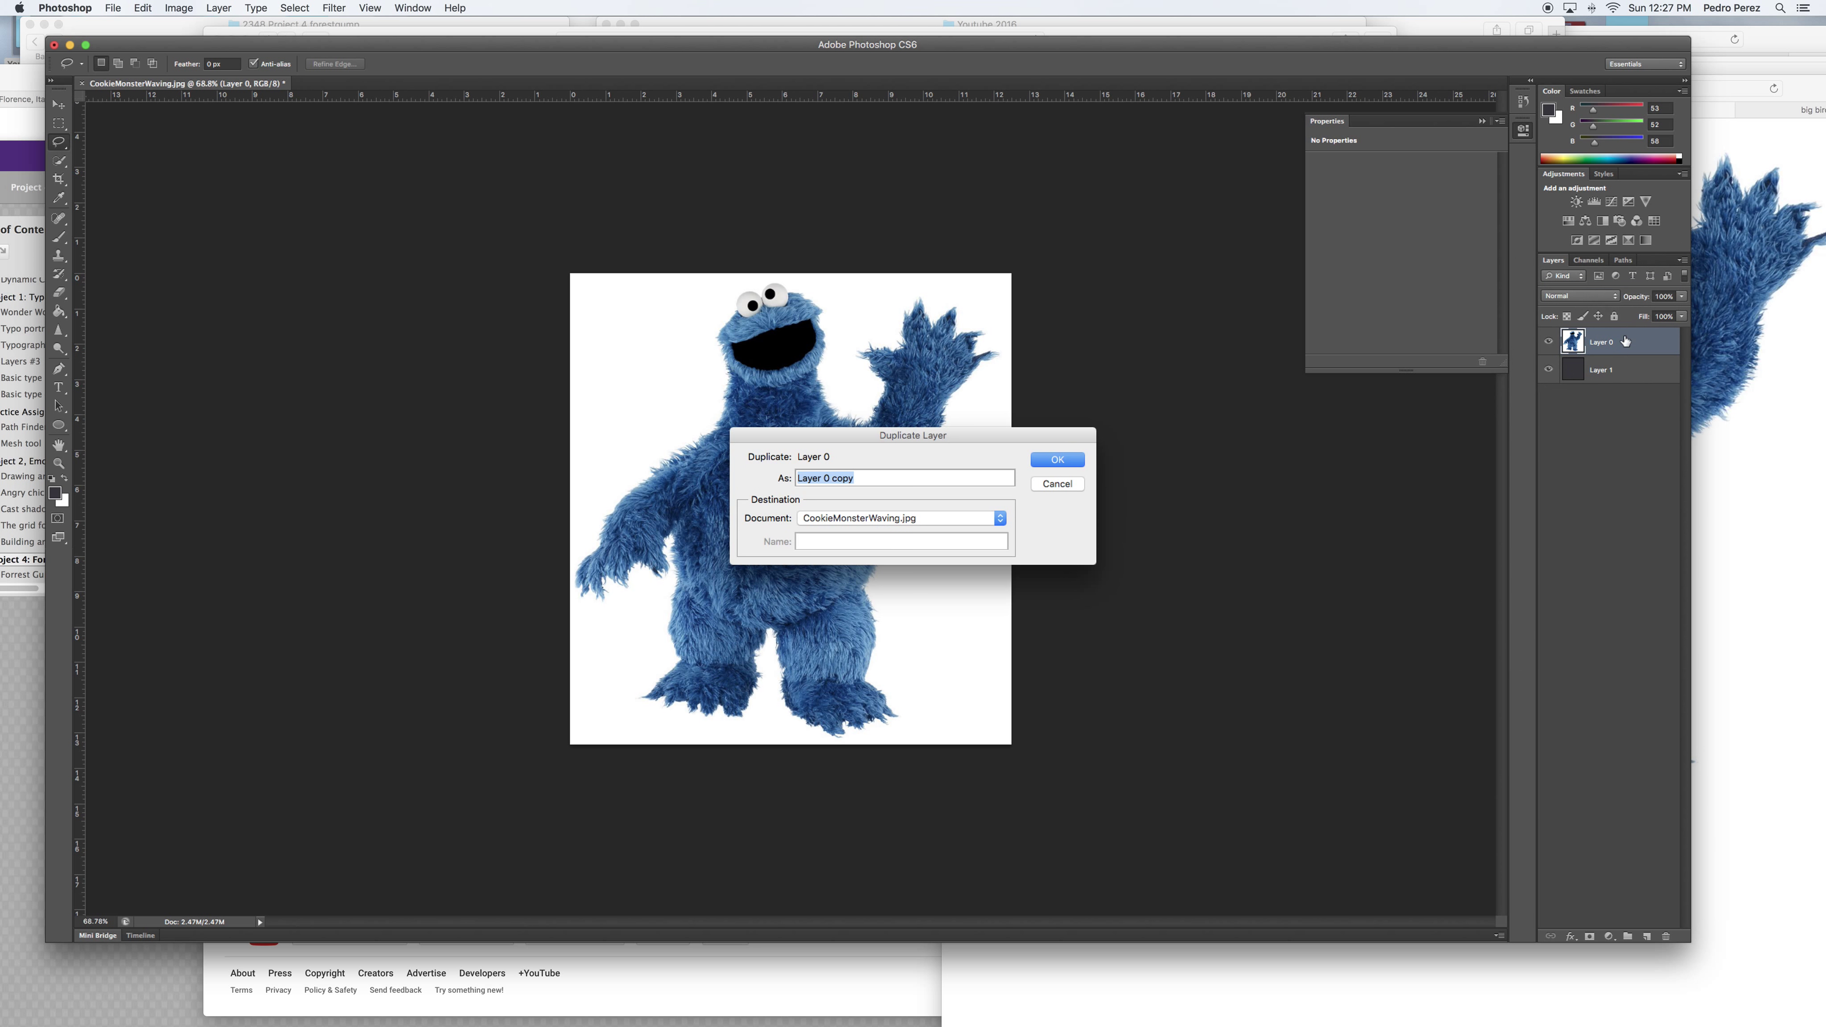
click(1055, 462)
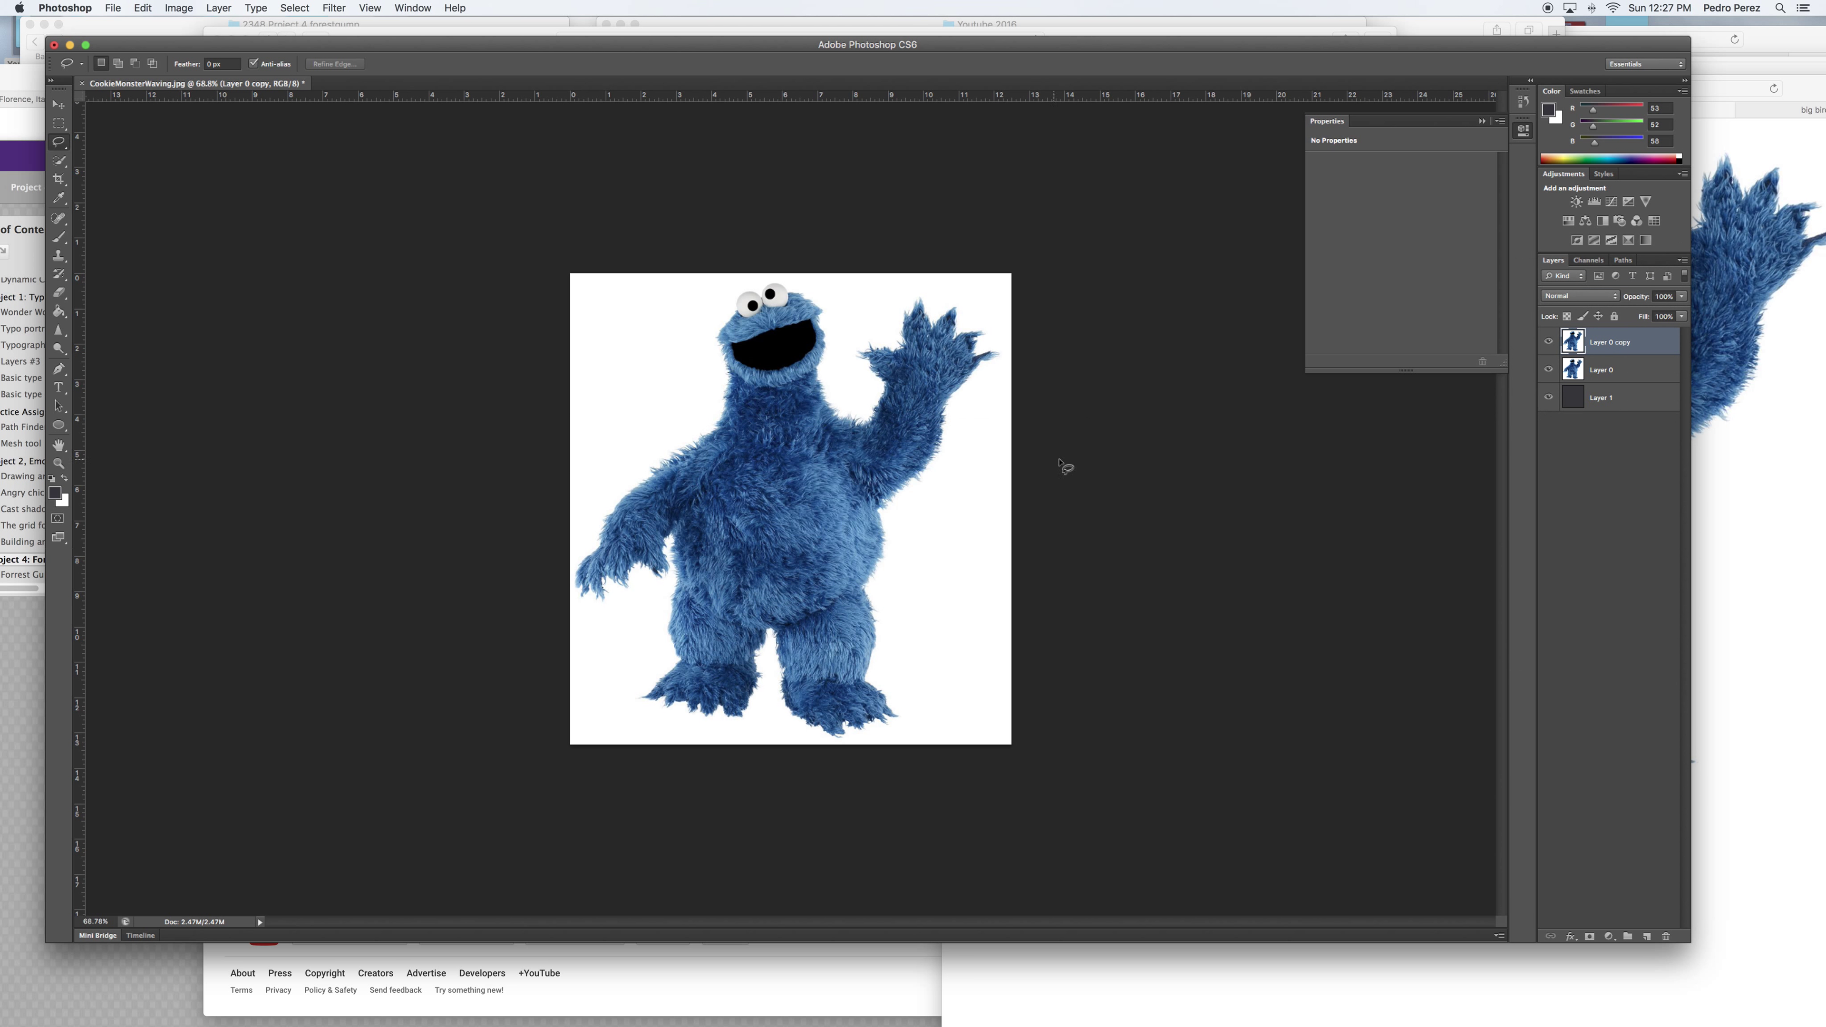
click(1549, 343)
On Layer 0, Magic Wand the white background around Cookie Monster and delete it.
click(1622, 376)
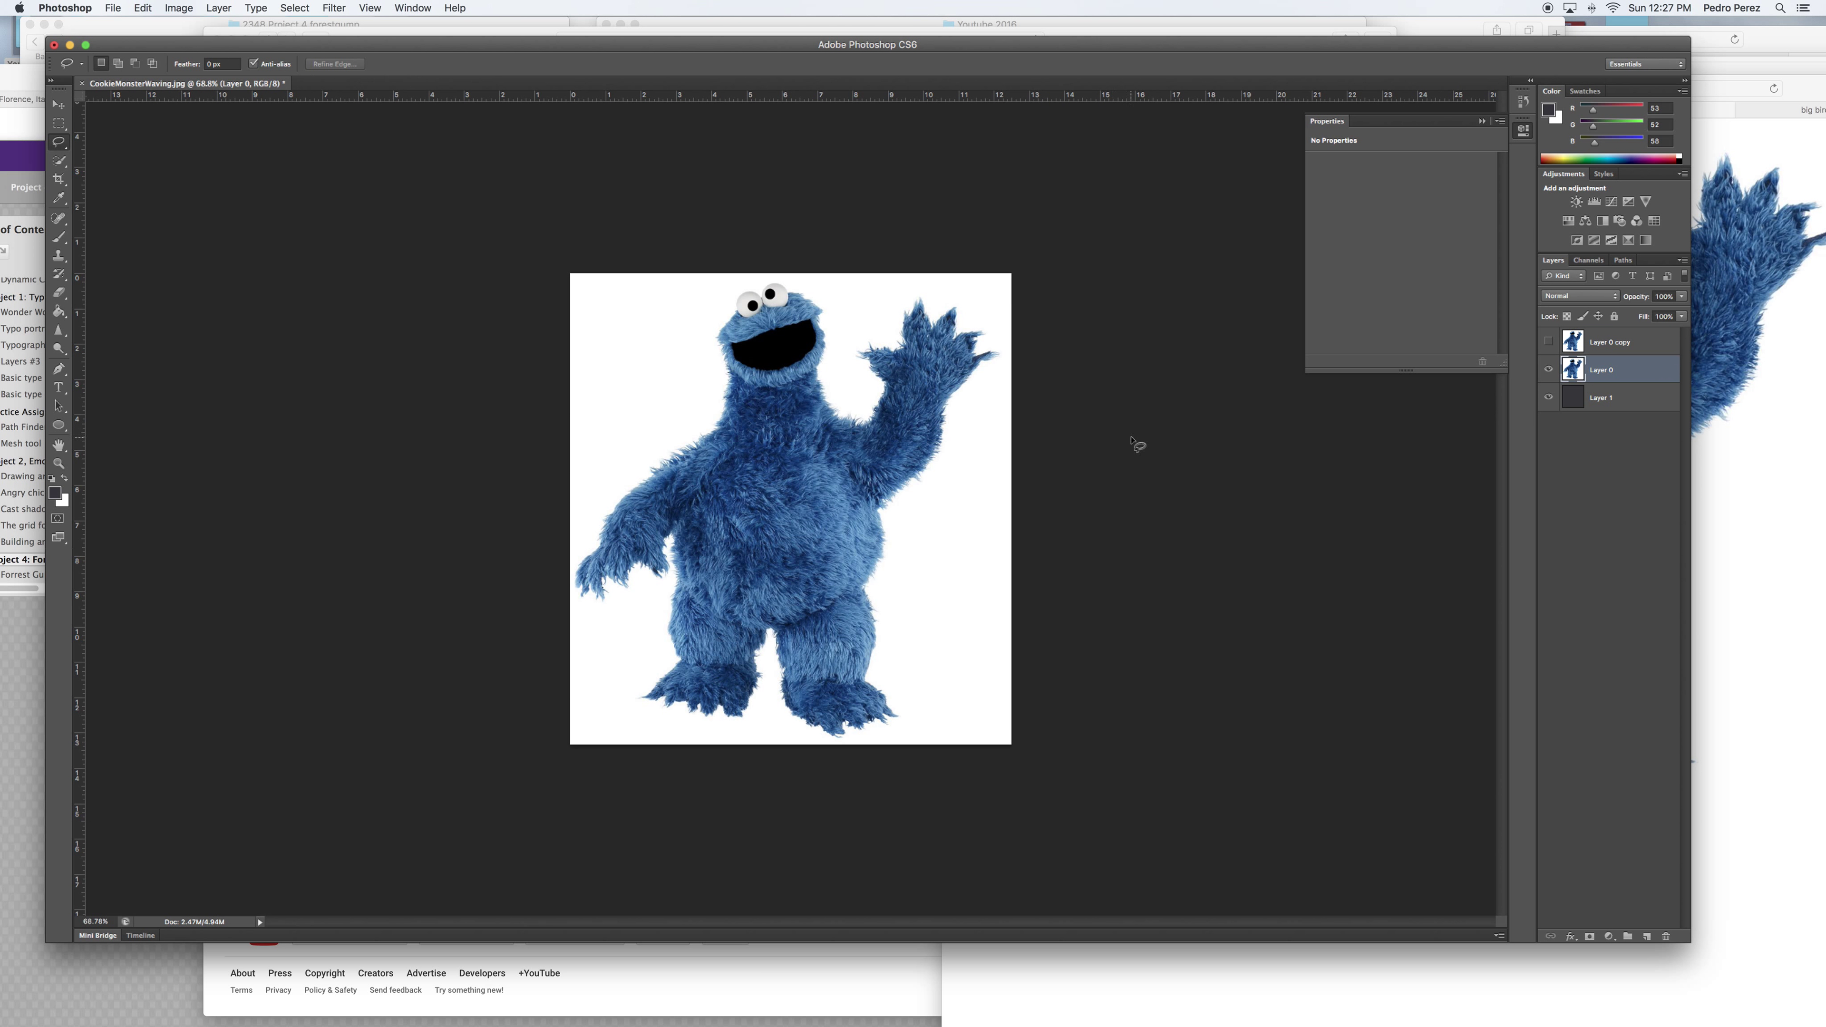
click(60, 161)
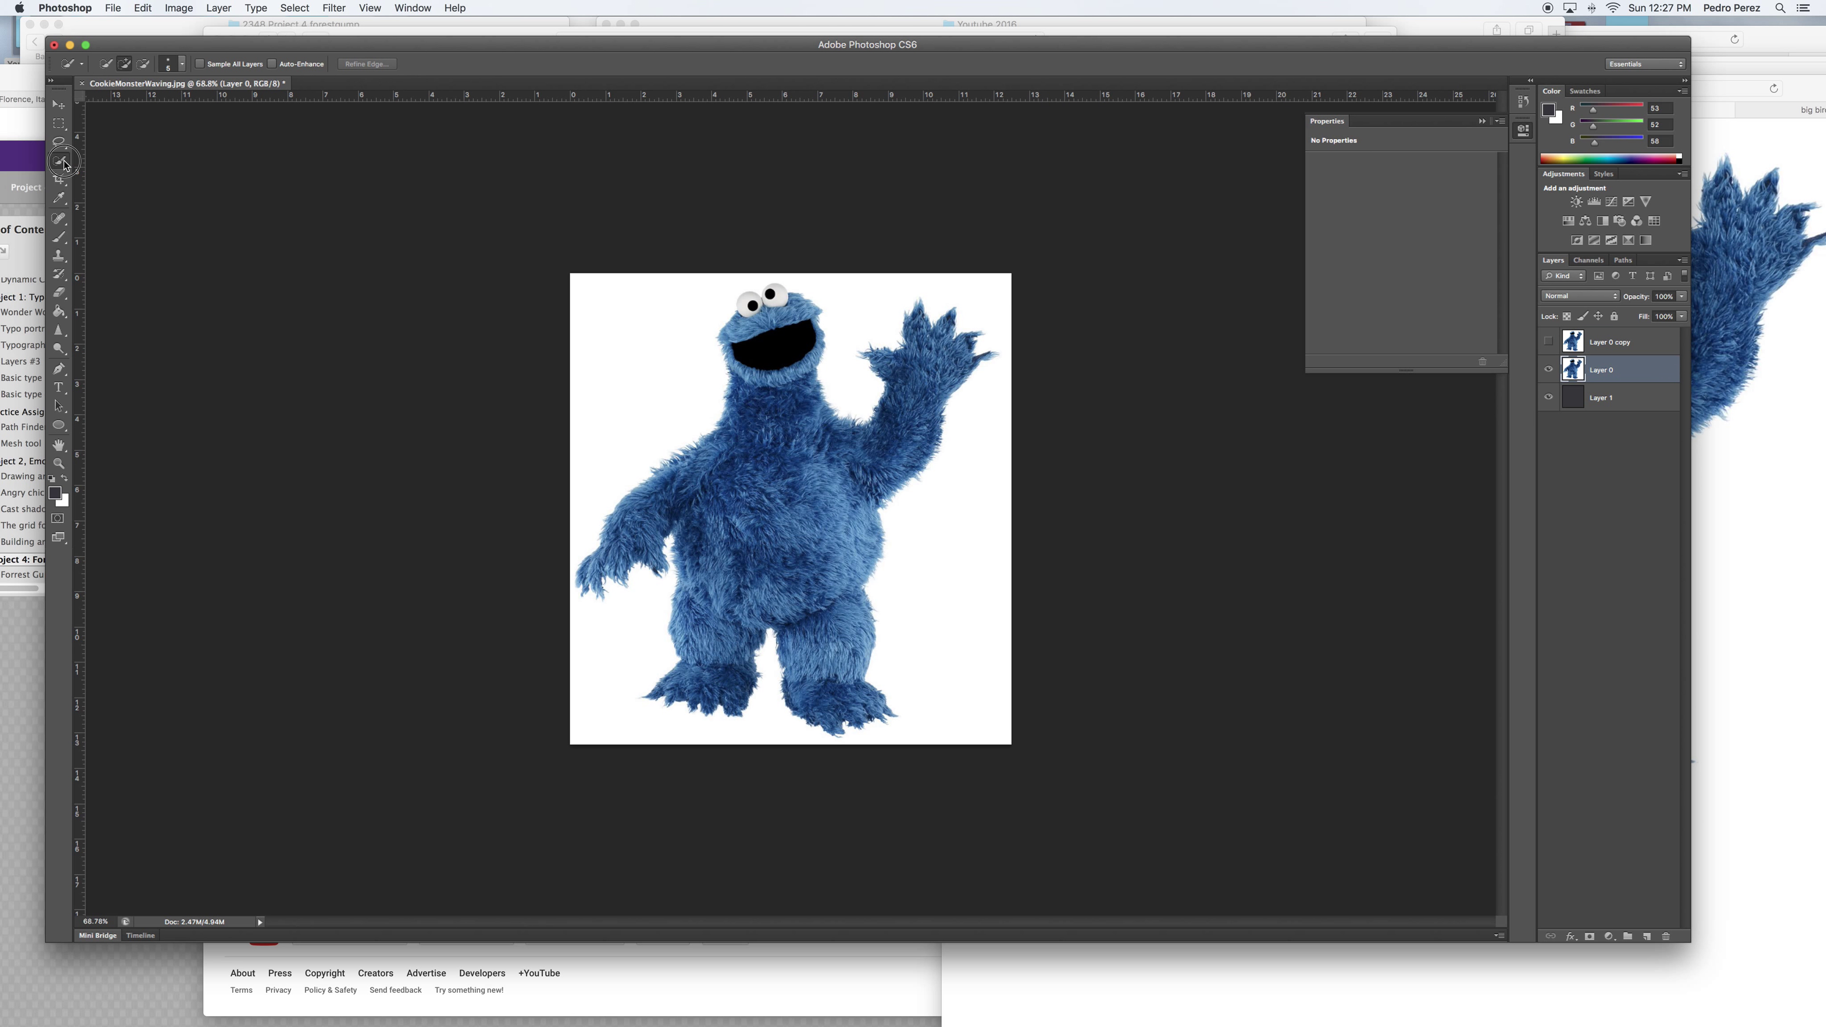
drag(64, 165, 104, 178)
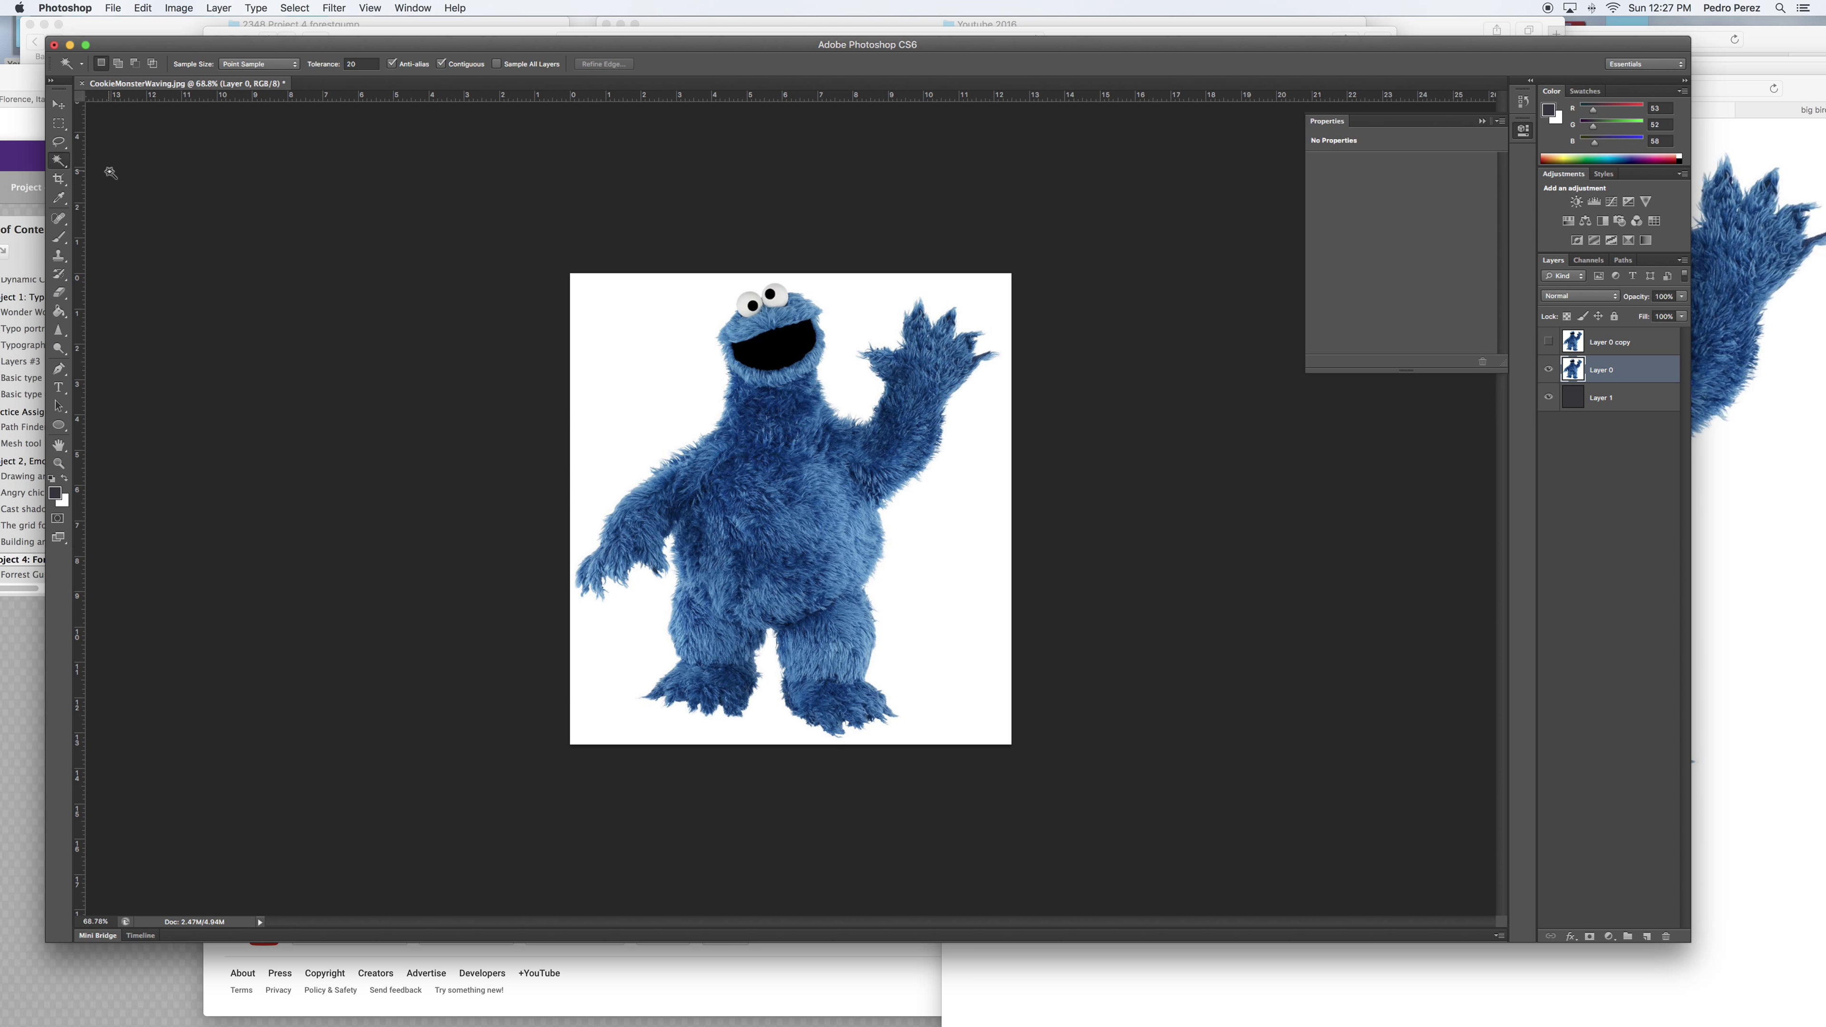
click(646, 351)
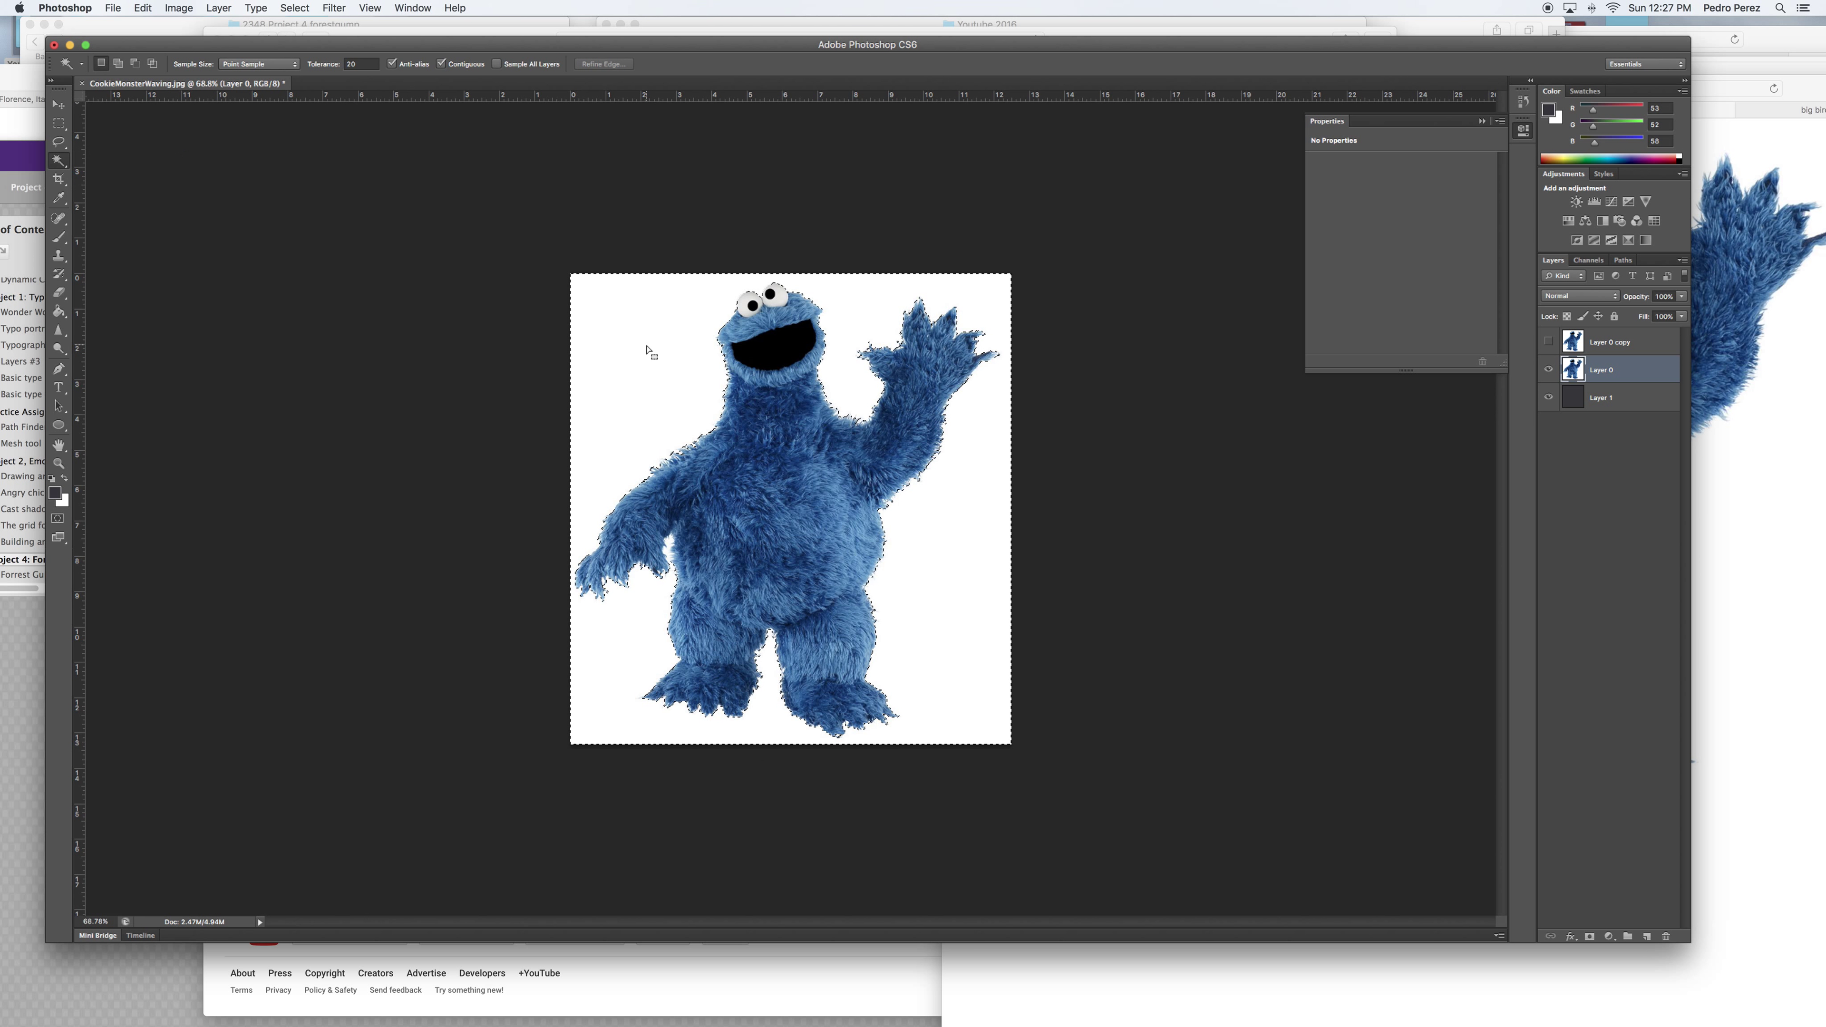
key(Delete)
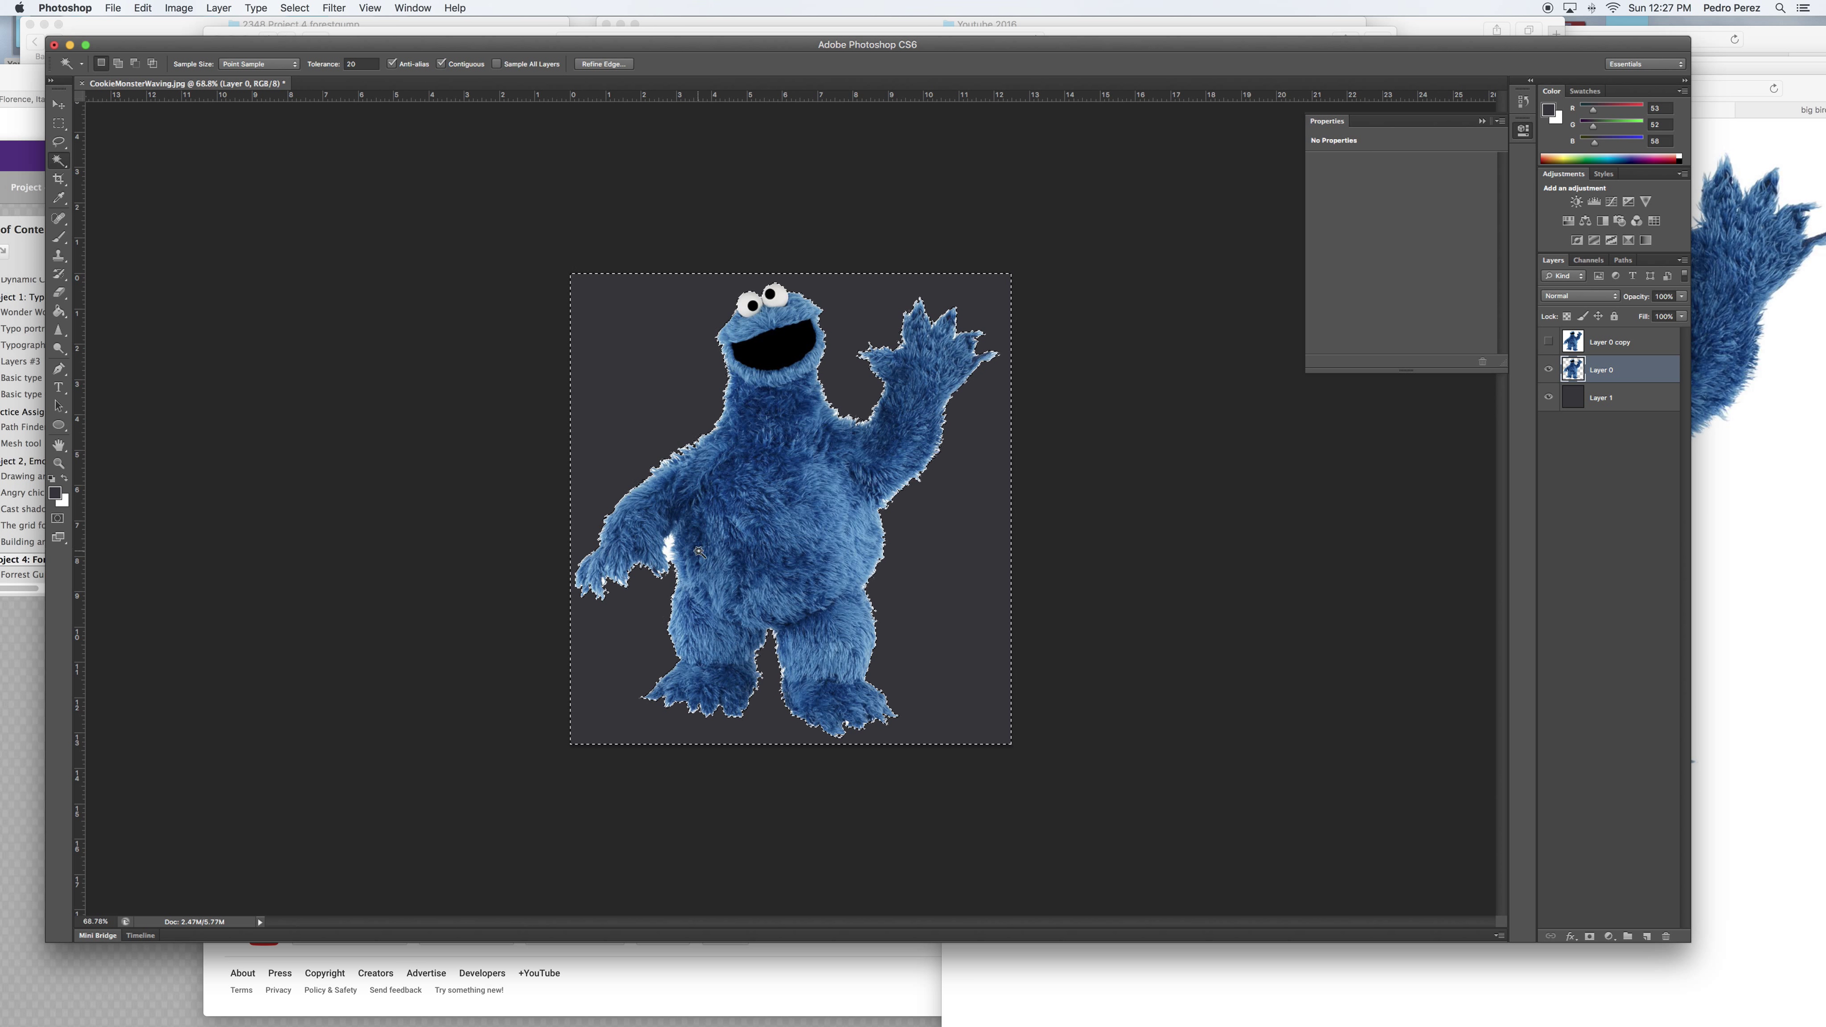
Deselect, hide Layer 0, and make Layer 0 copy the working layer.
click(59, 141)
click(260, 266)
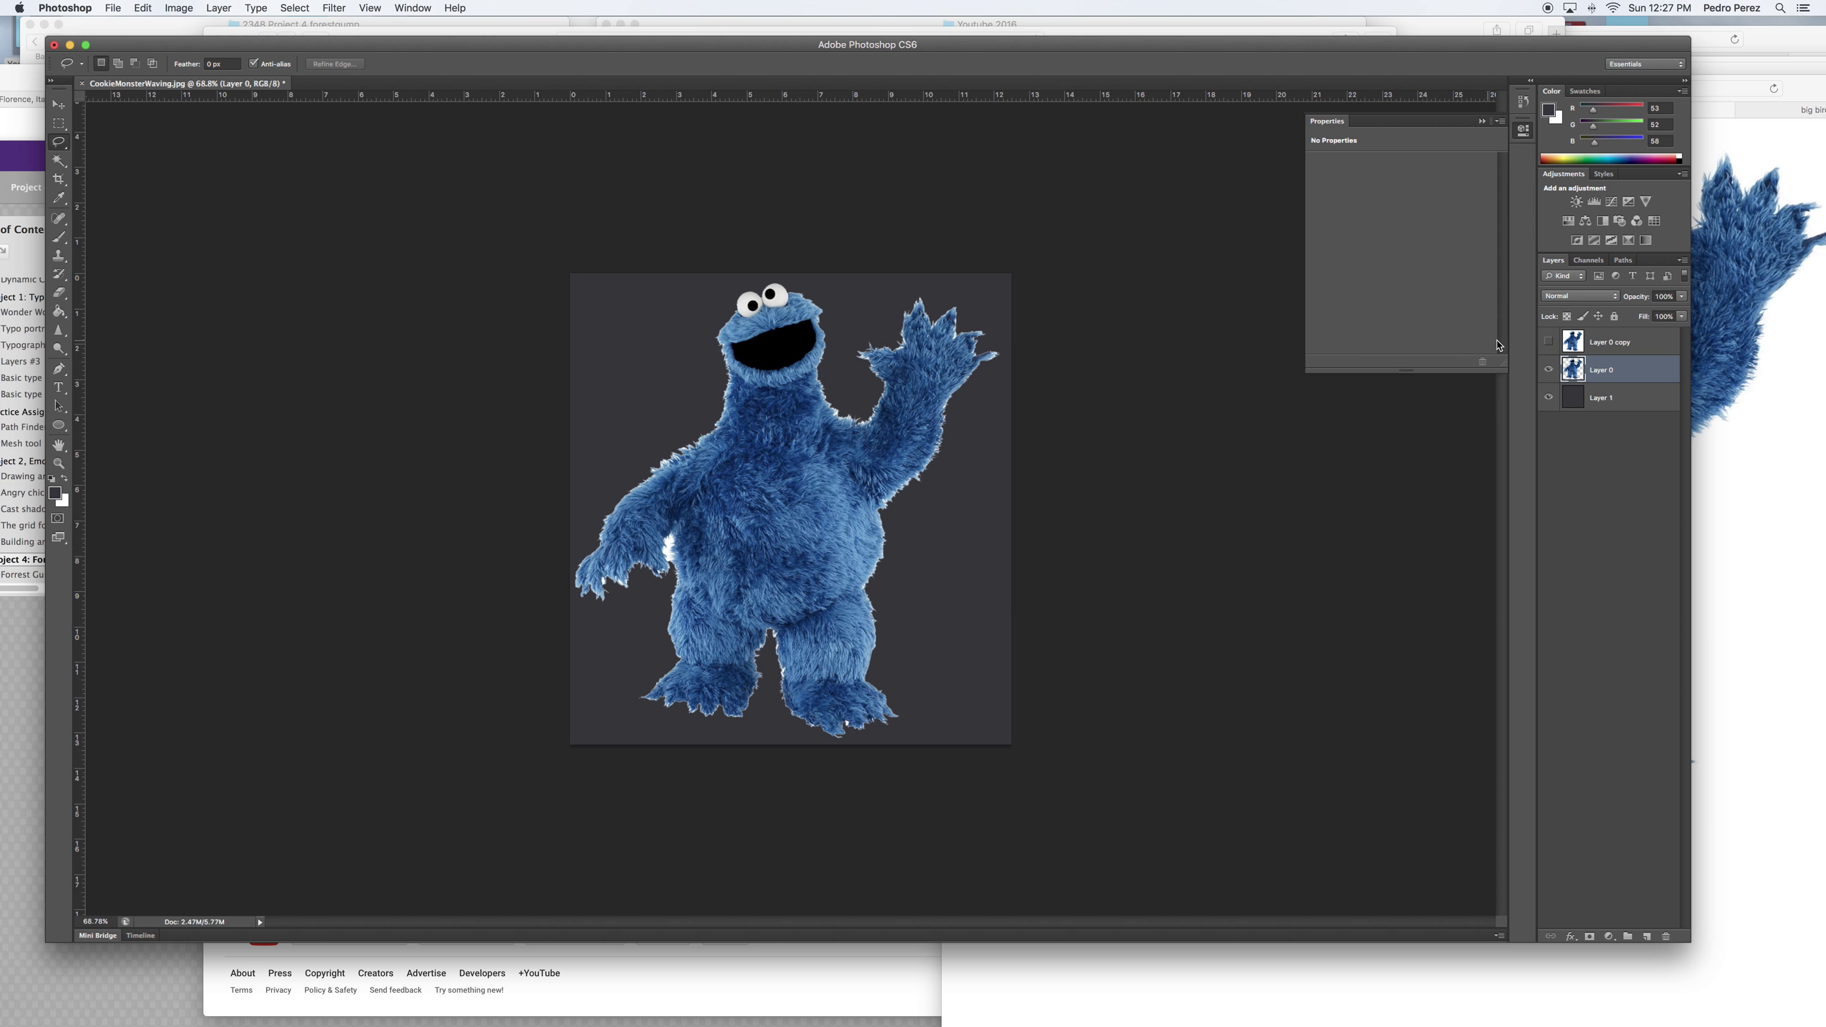
click(1548, 369)
click(1592, 346)
Show Layer 0 copy and pick the Quick Selection tool at brush size 30.
click(1548, 344)
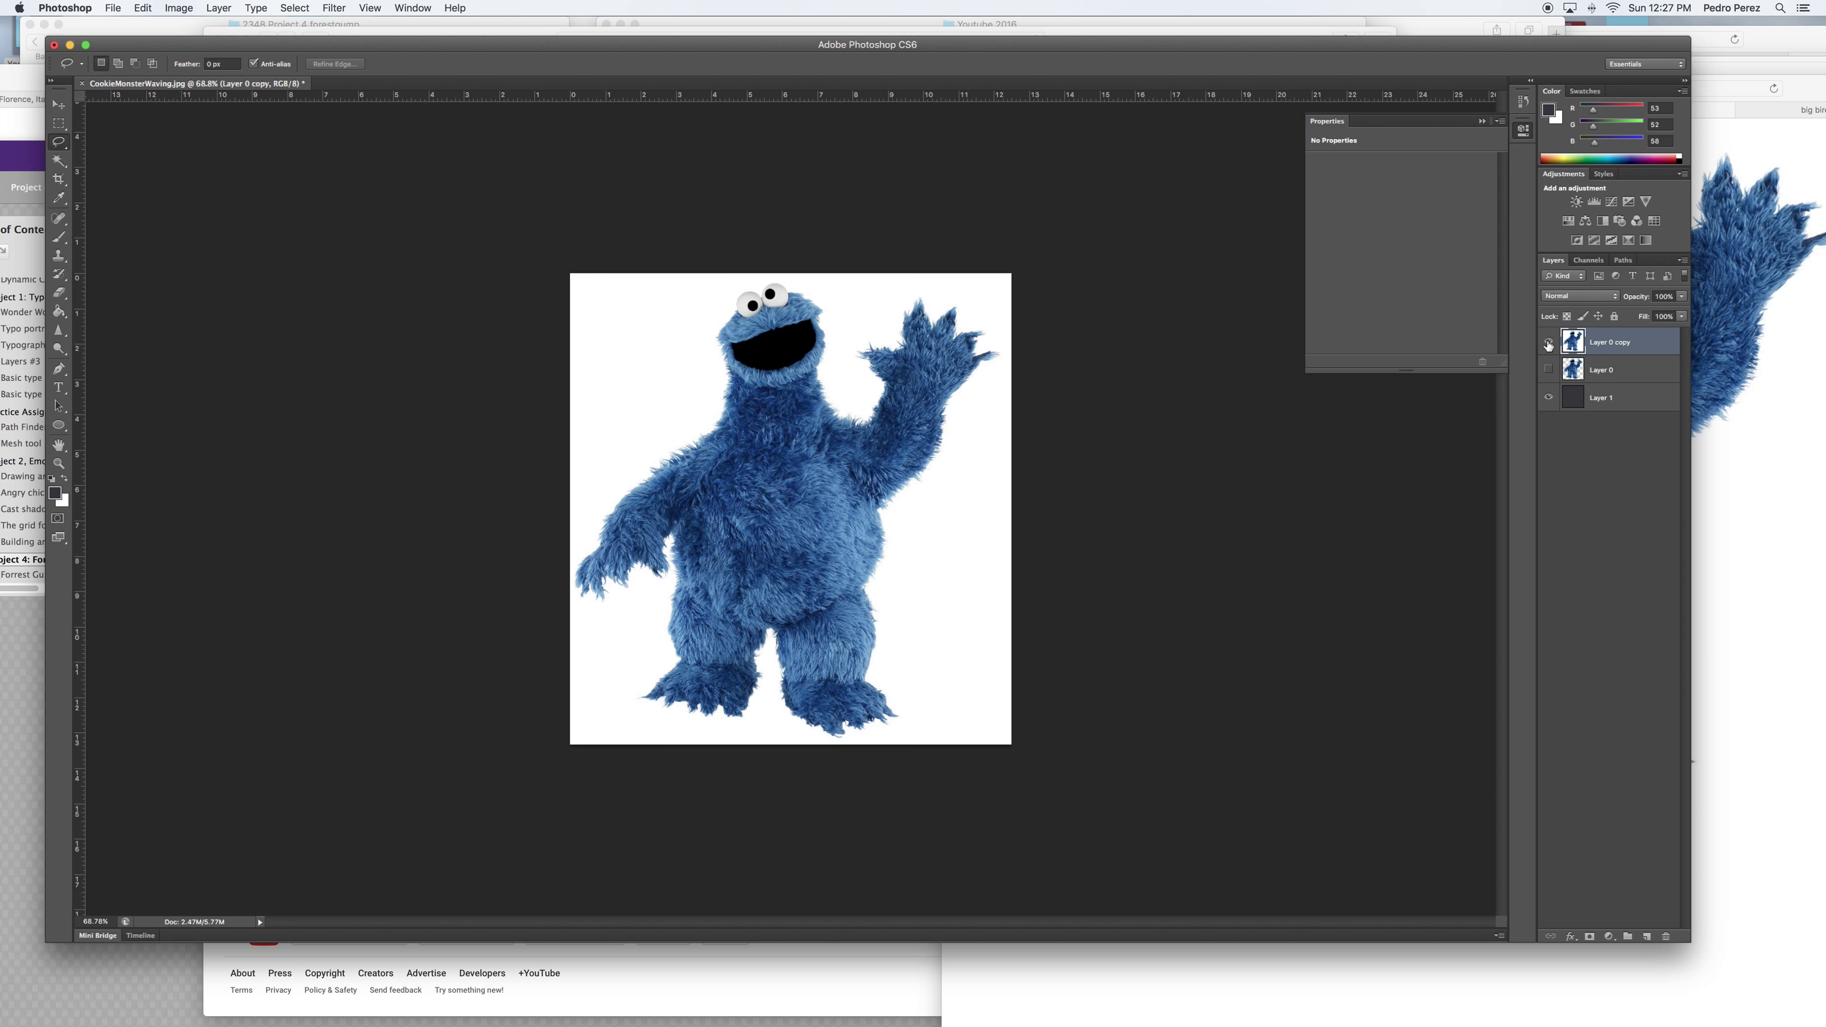
click(60, 161)
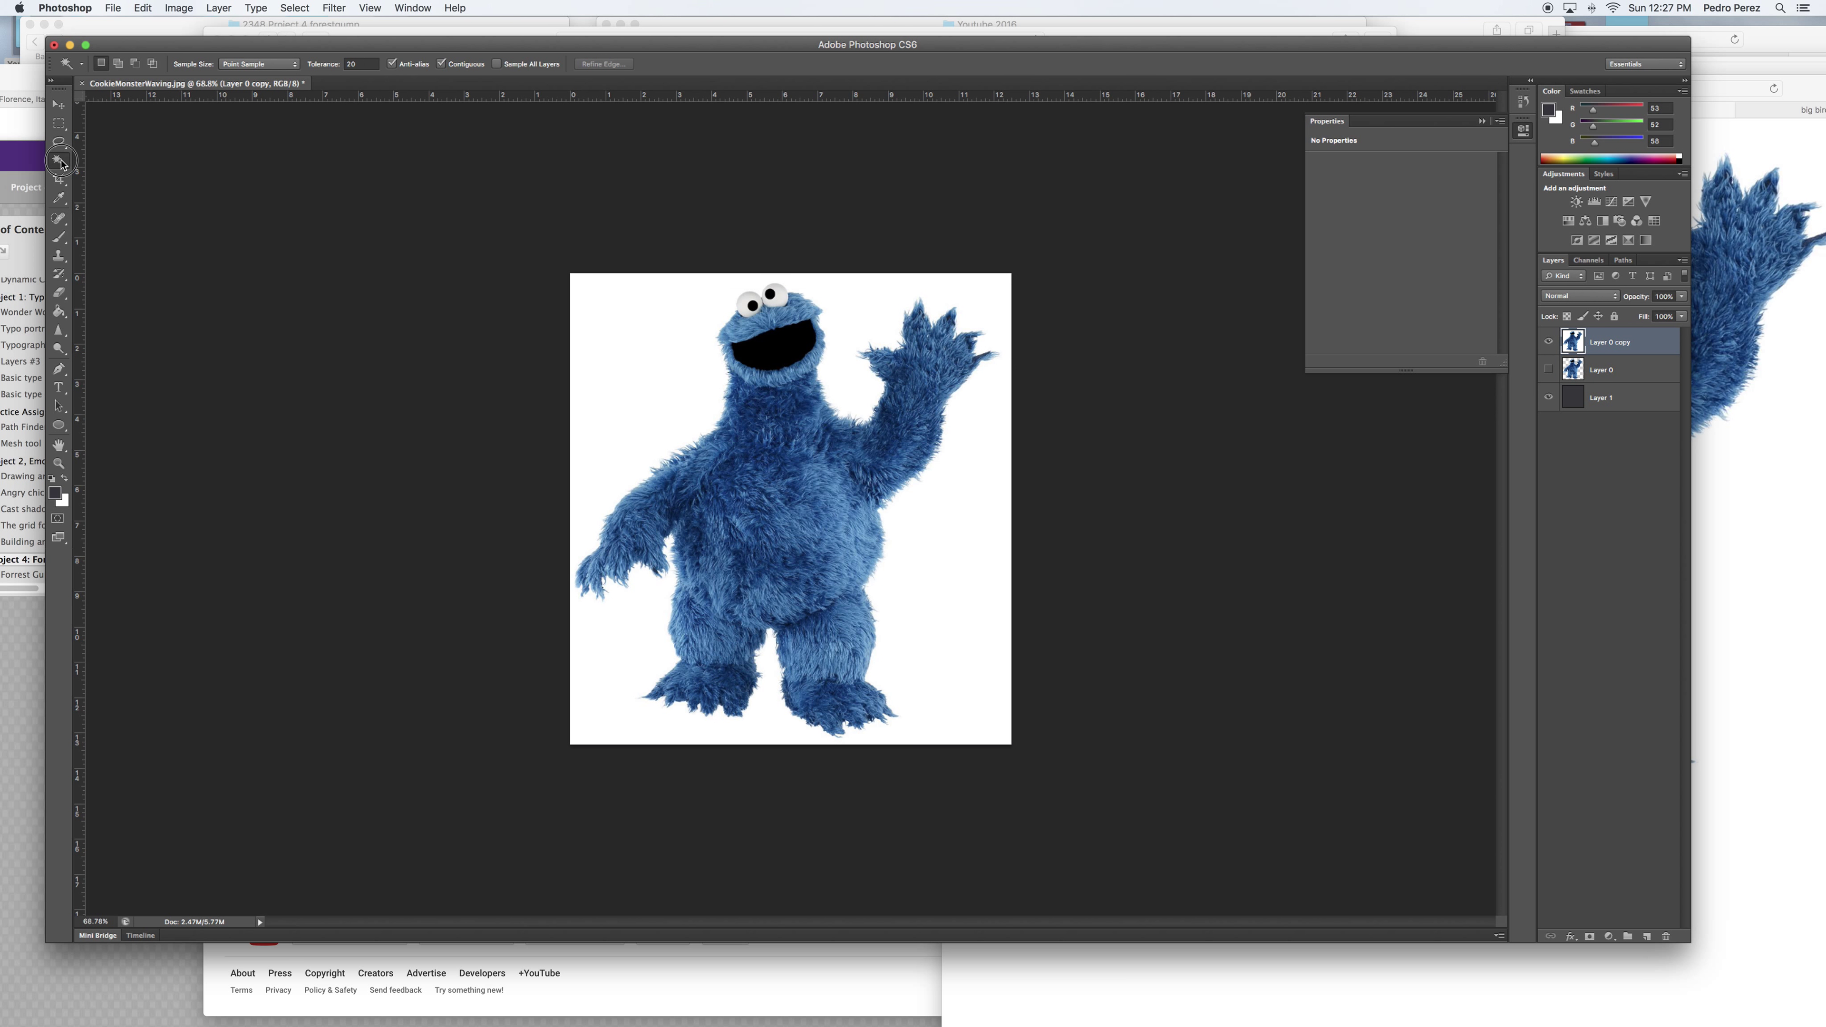
click(62, 164)
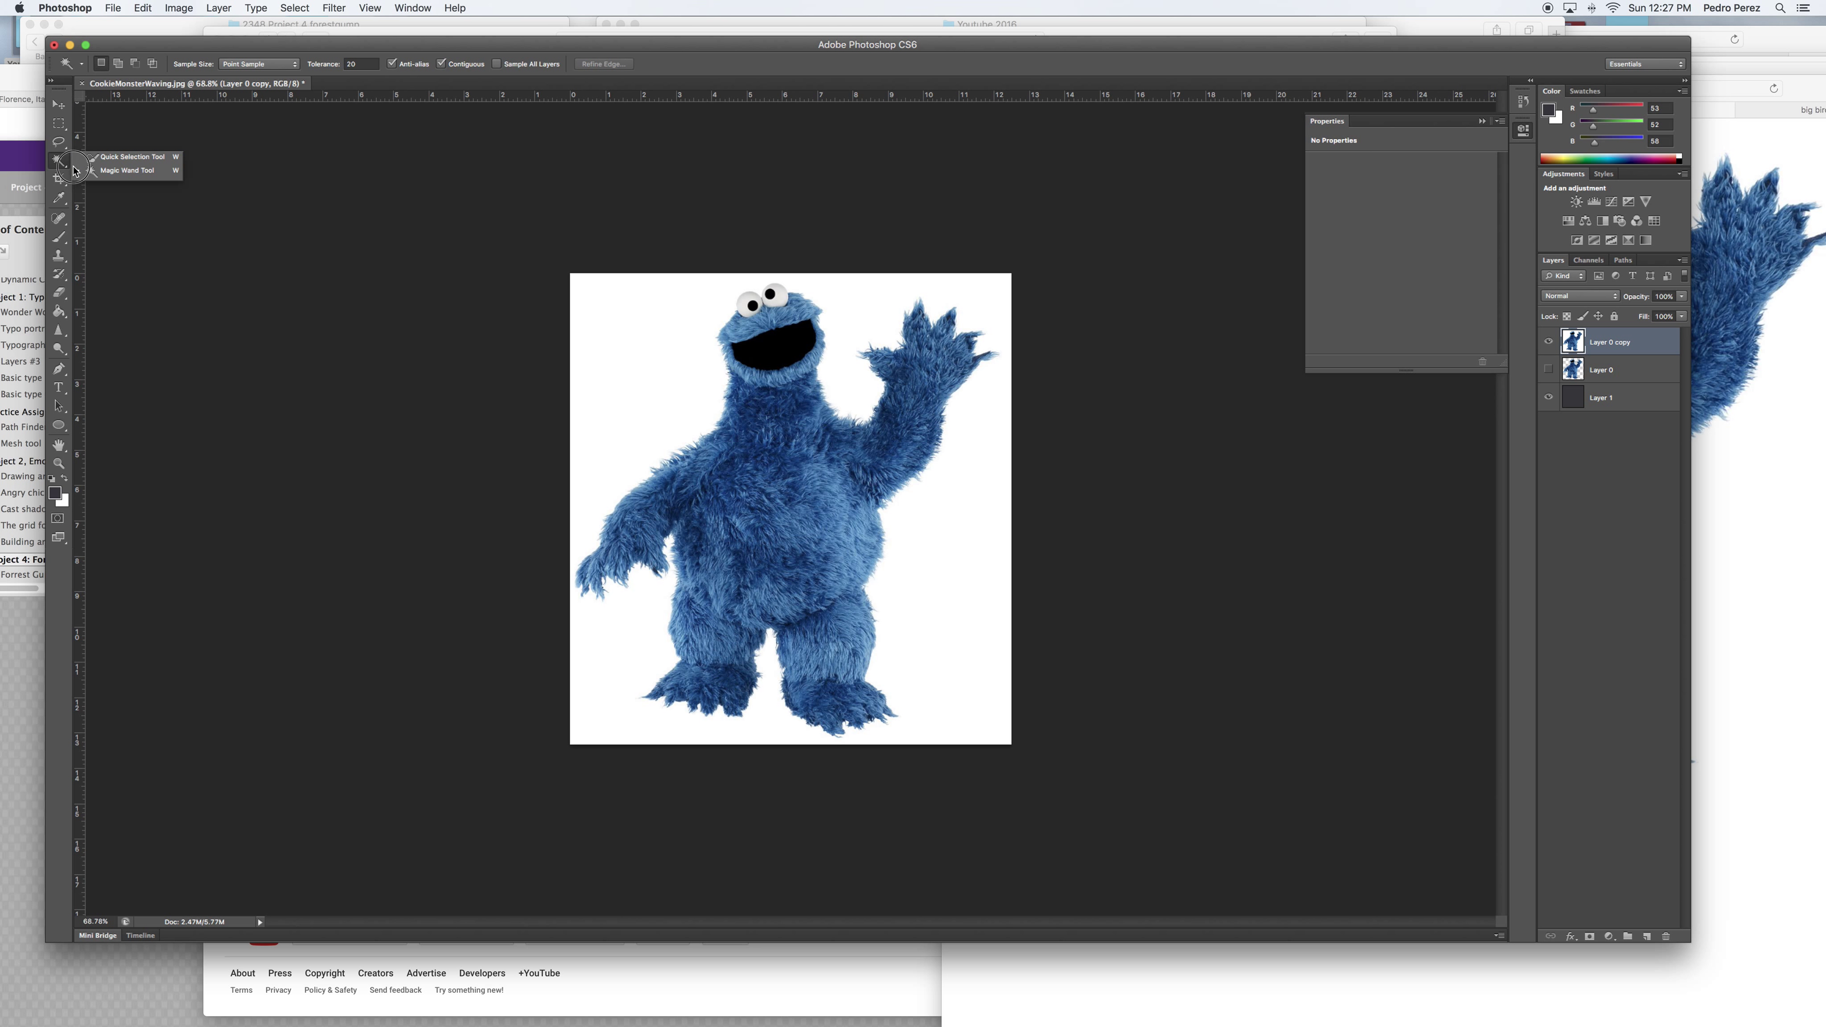
click(118, 154)
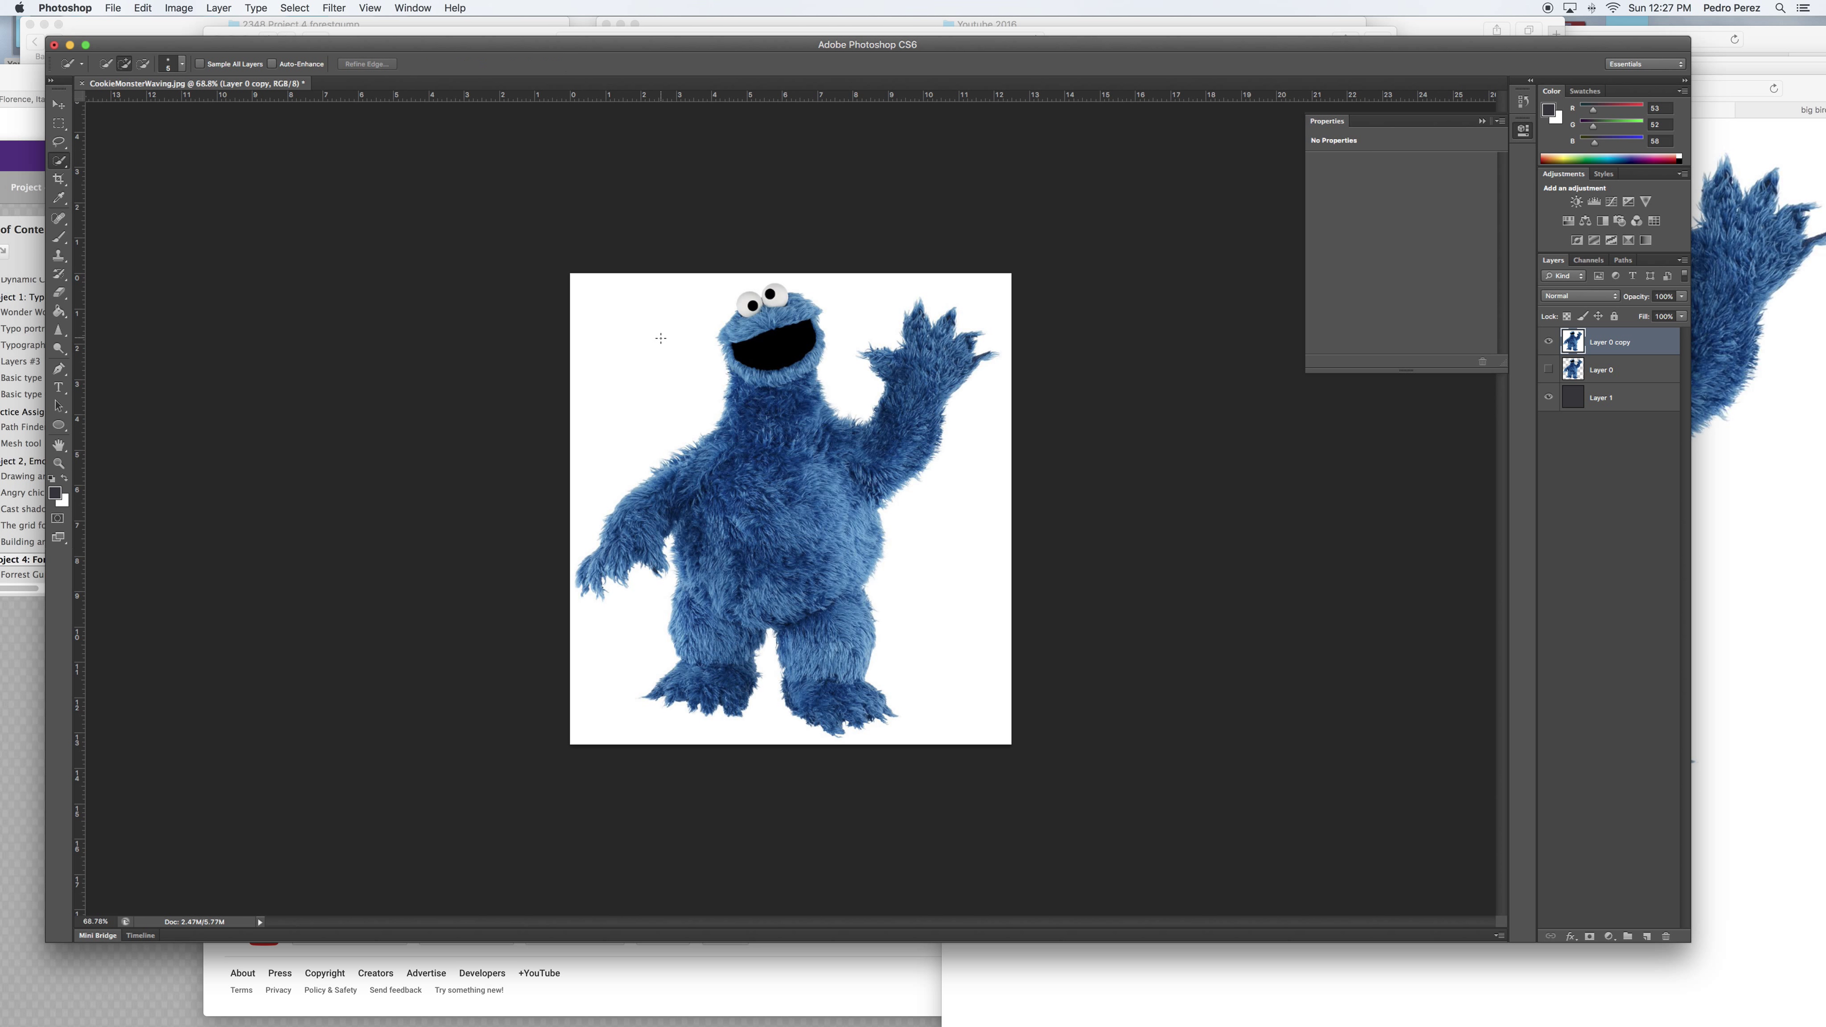
key(bracketright)
key(bracketright)
key(bracketright)
key(bracketright)
Paint a selection over the white background around the head and waving arm, then open Refine Edge.
drag(654, 342, 619, 411)
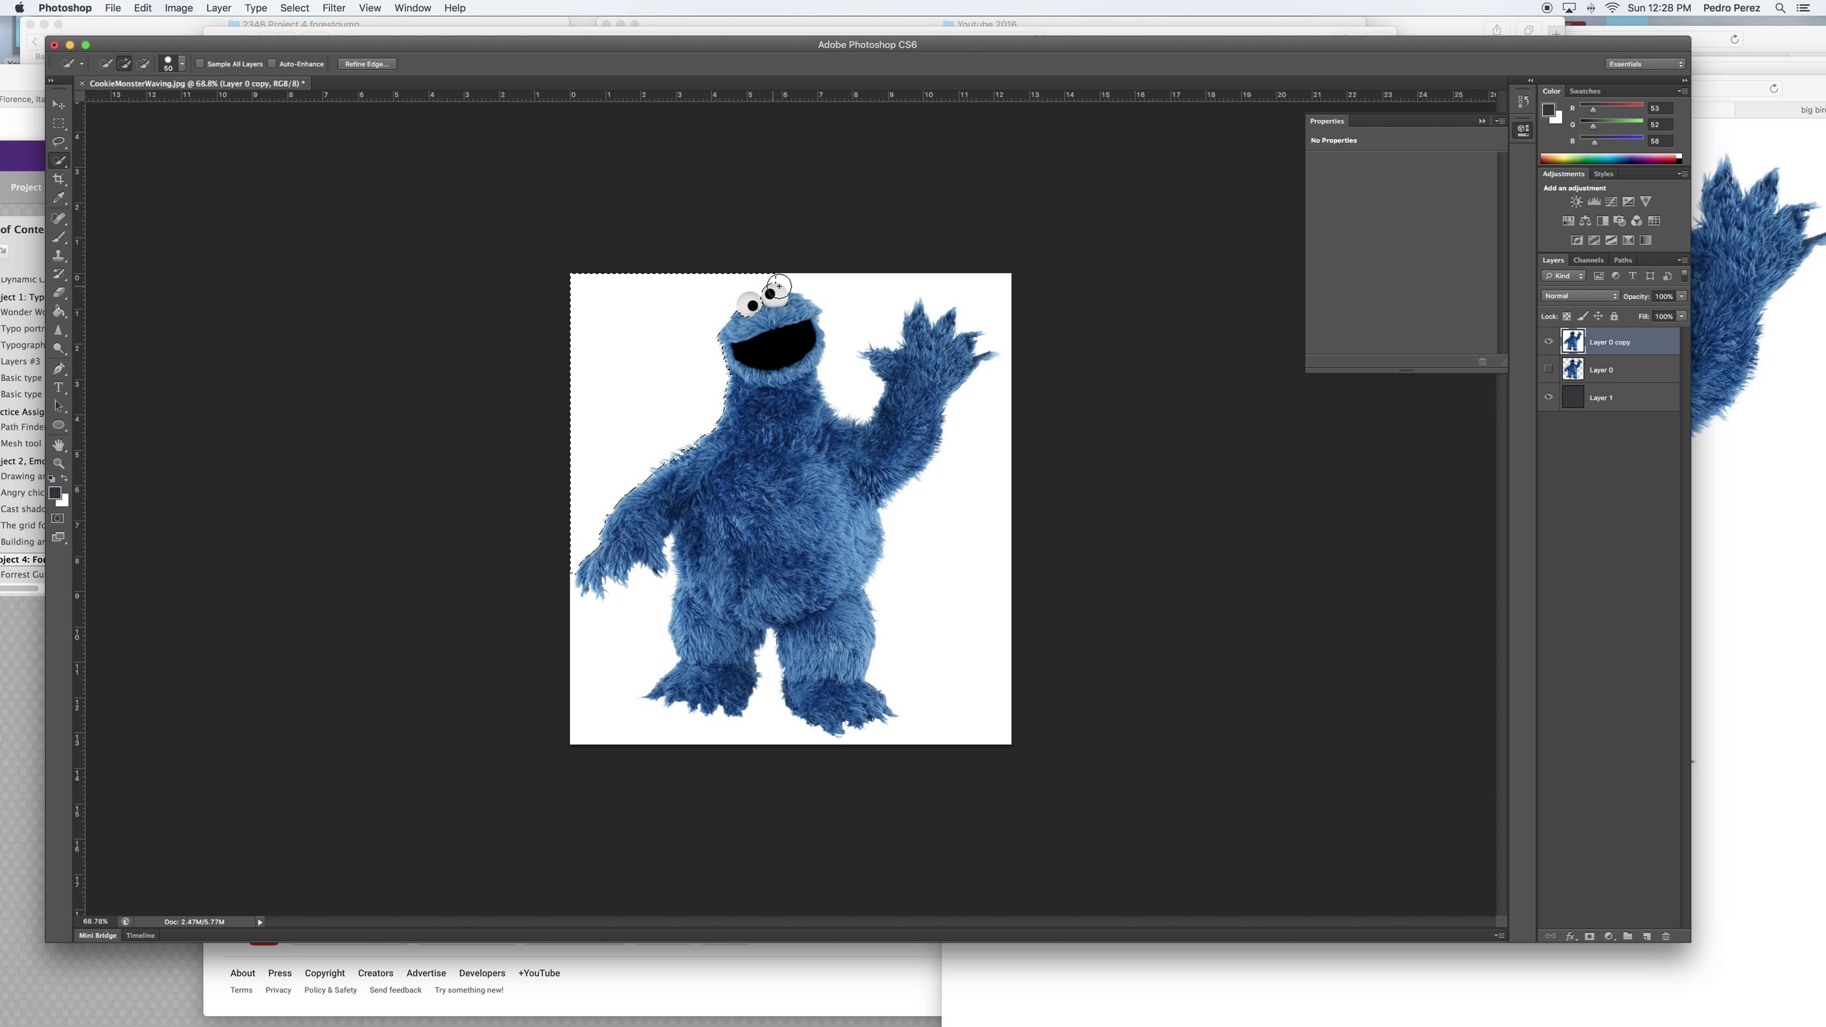
mouse_move(846, 300)
mouse_down()
mouse_move(900, 294)
mouse_move(980, 305)
mouse_move(994, 443)
mouse_move(925, 549)
mouse_move(917, 673)
mouse_move(852, 713)
mouse_move(622, 718)
mouse_up()
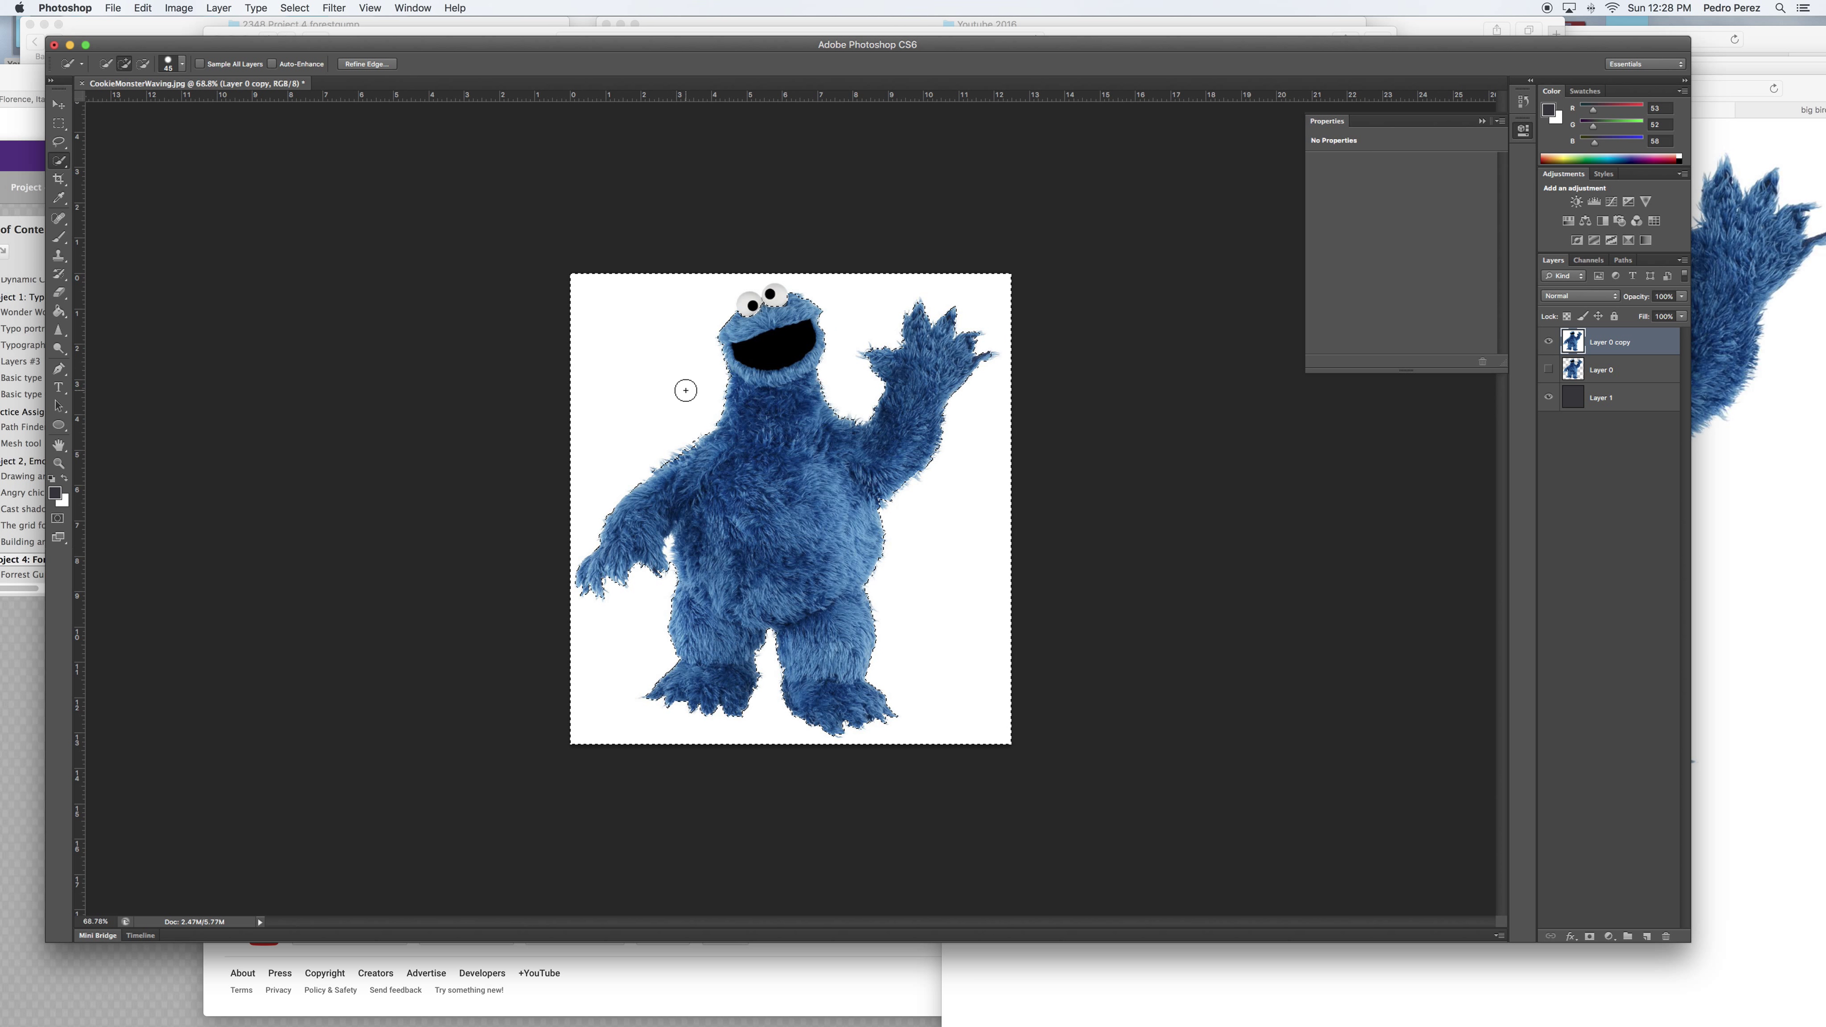
click(145, 68)
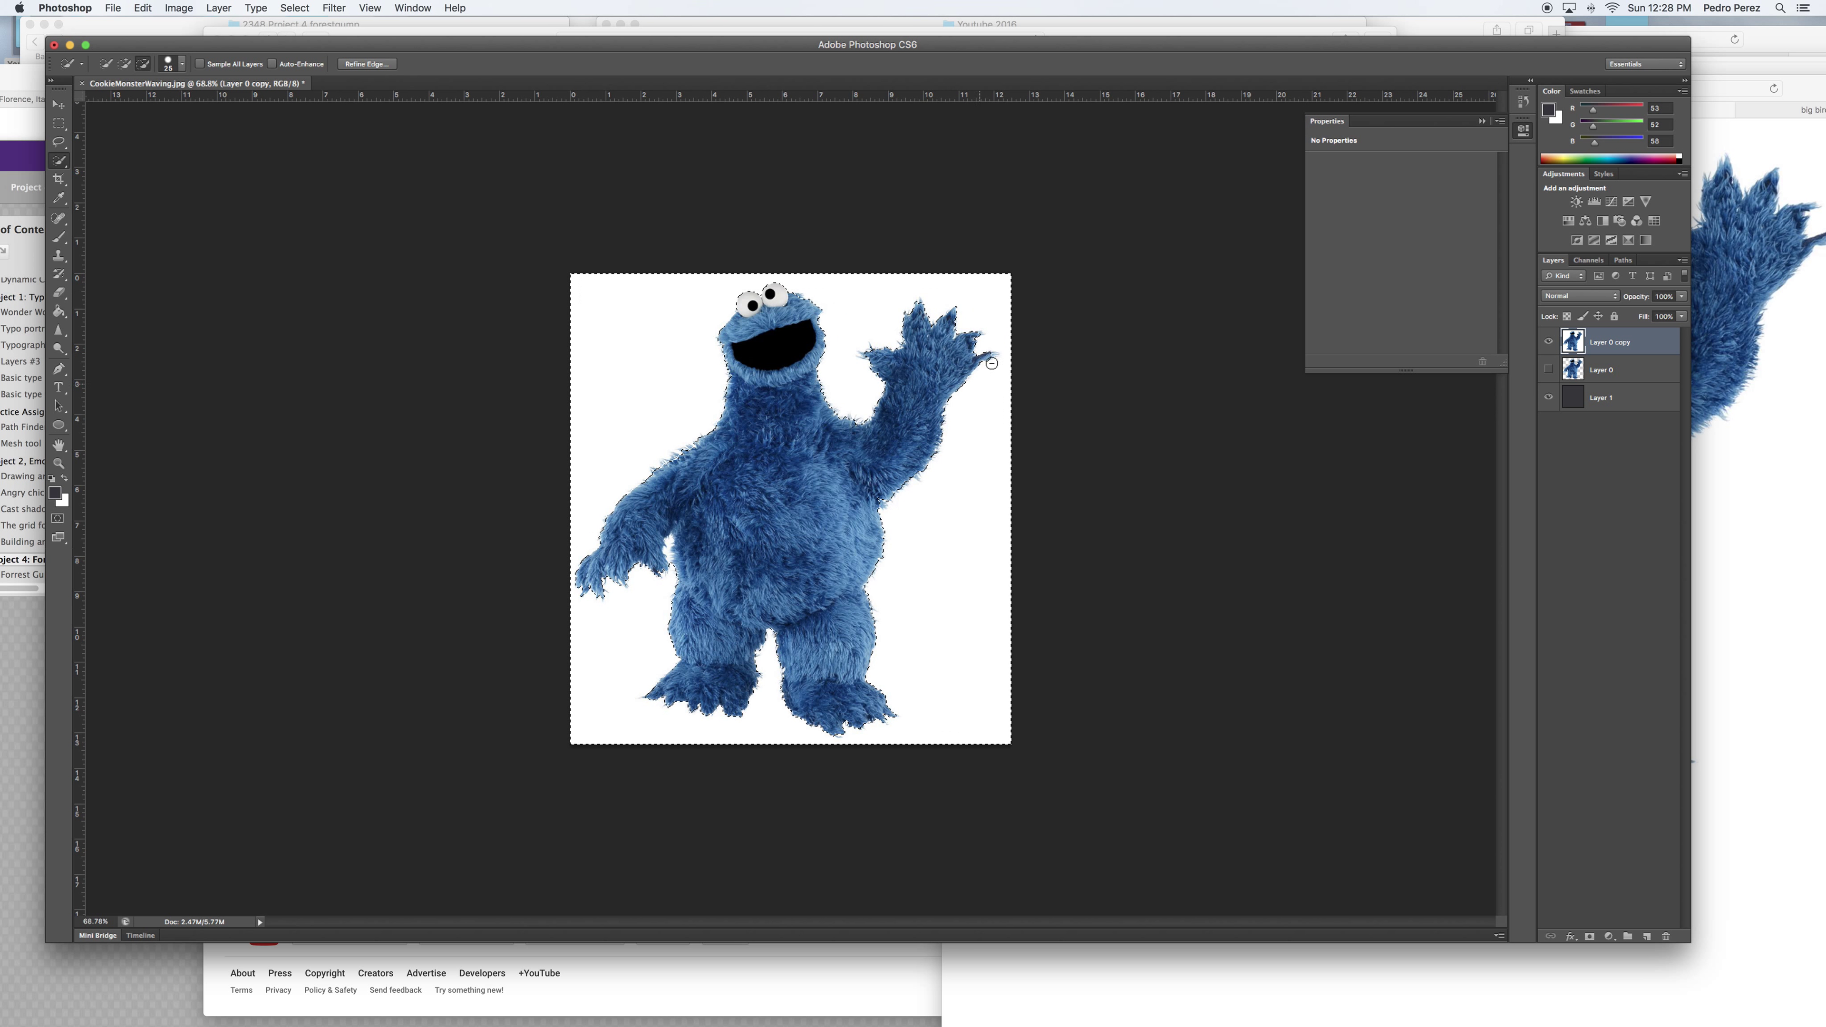
click(364, 64)
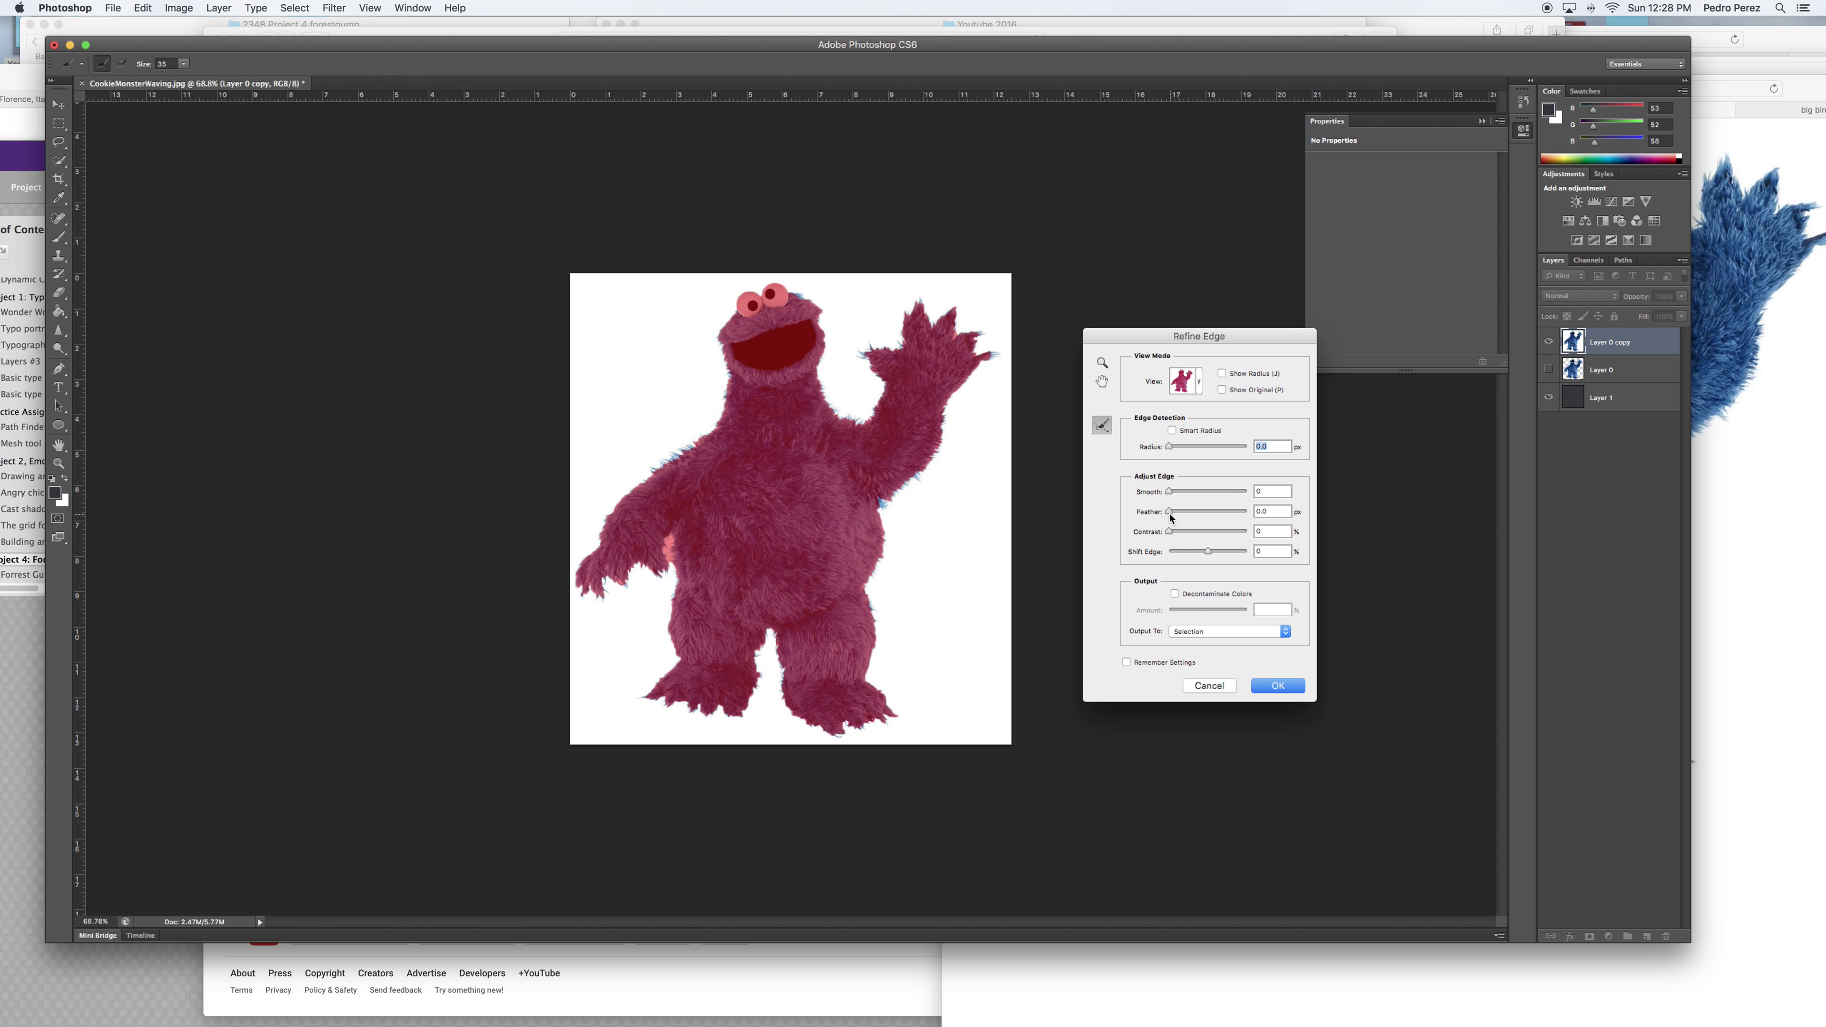
Preview marching ants then red overlay, set Radius to 14 px and Smooth to 15, and apply.
click(1197, 387)
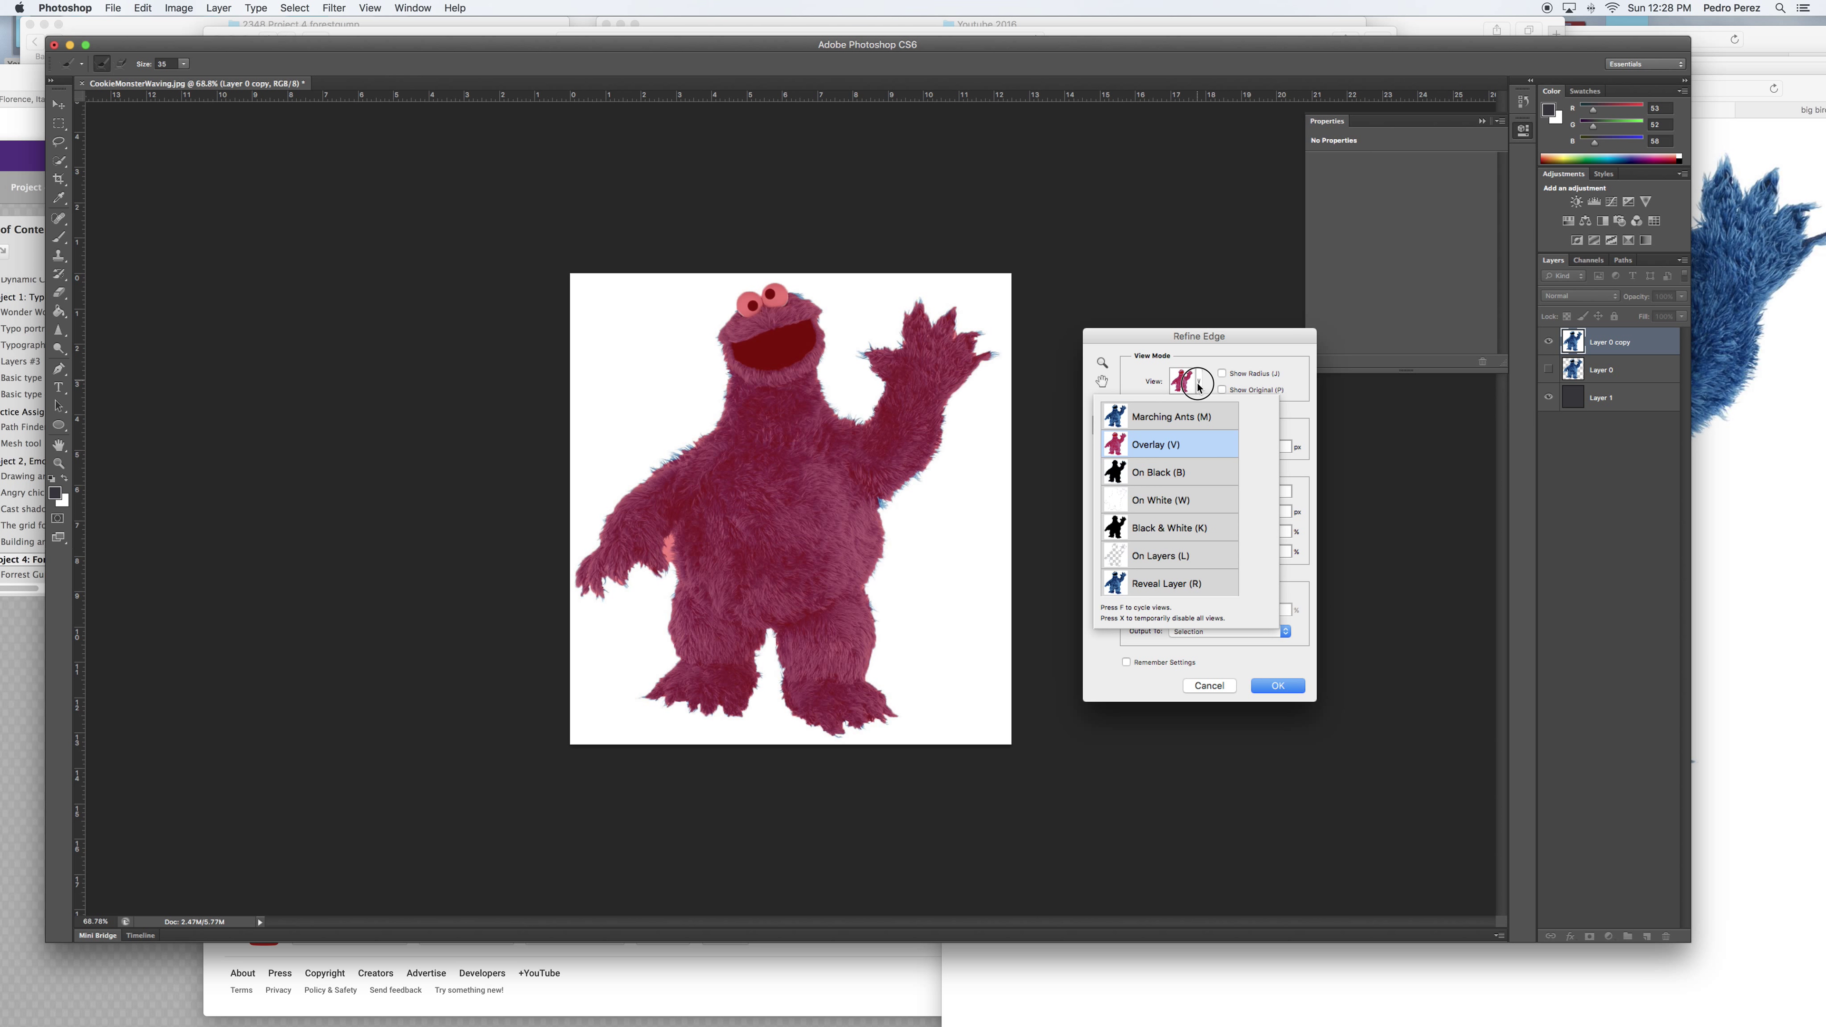
click(1194, 421)
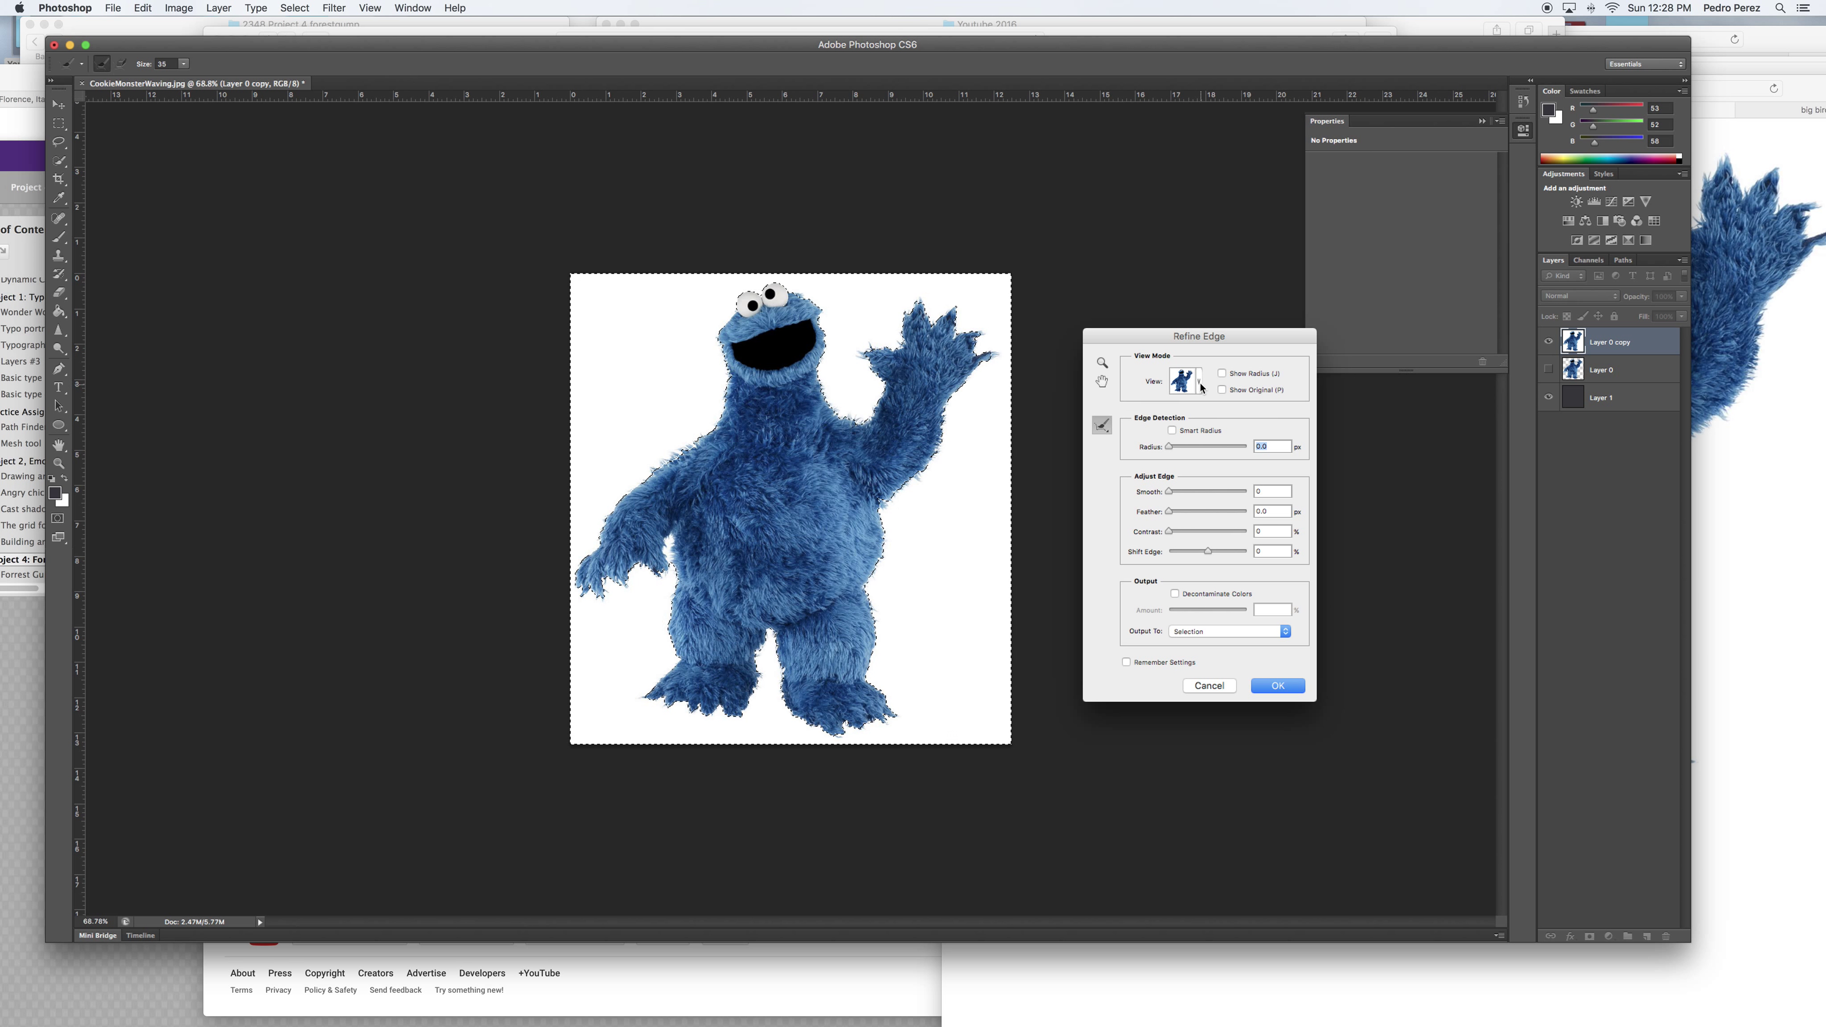
click(1185, 381)
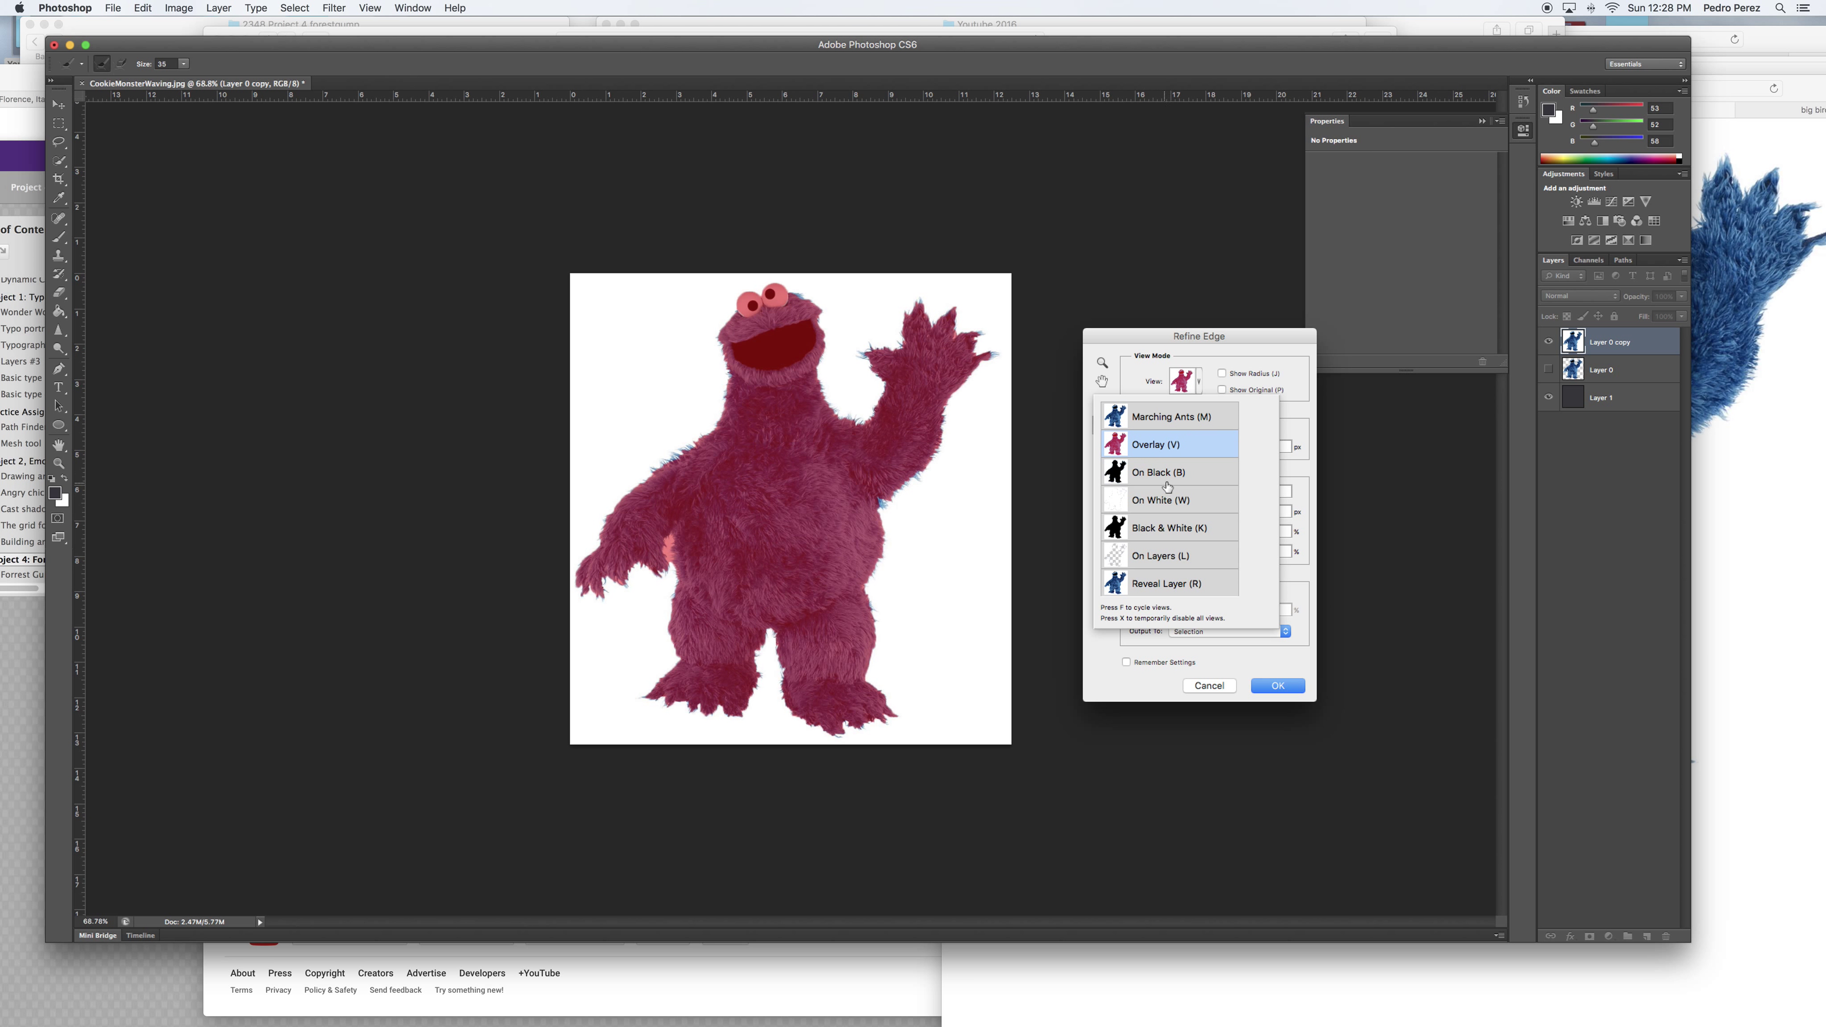
click(1288, 341)
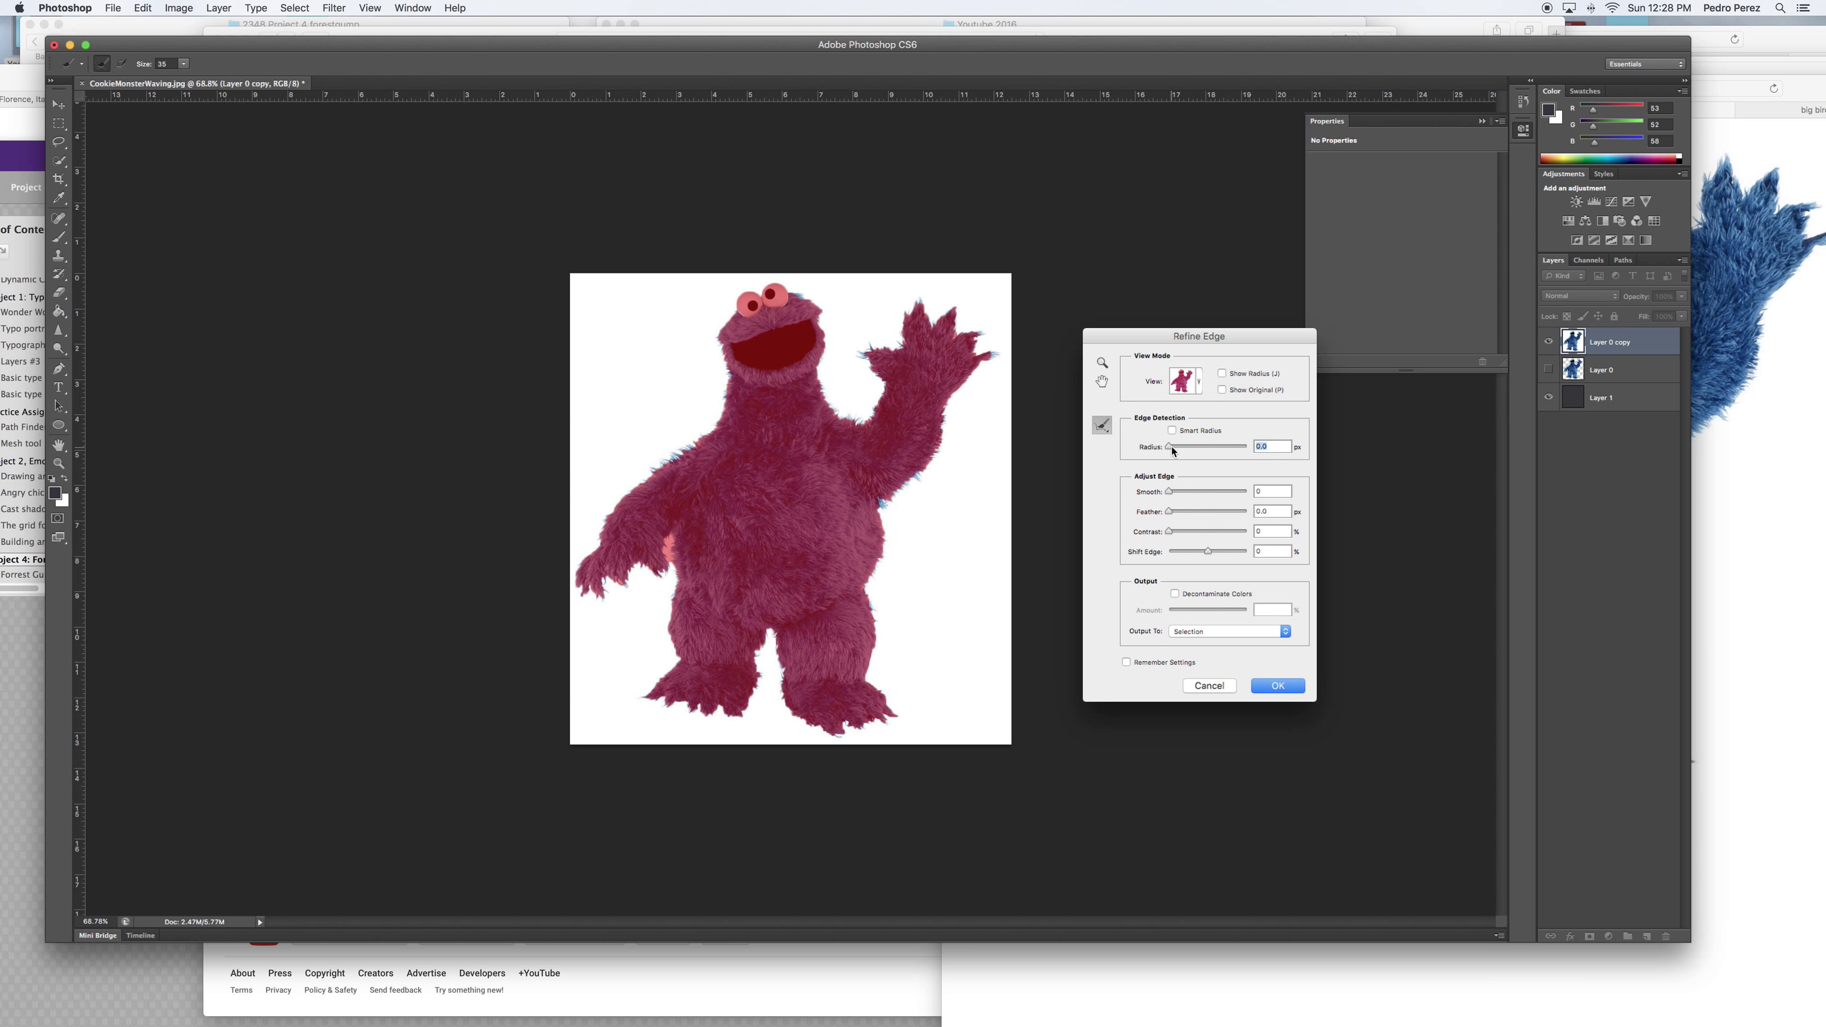
drag(1172, 446, 1202, 452)
drag(1168, 495, 1205, 536)
click(1278, 686)
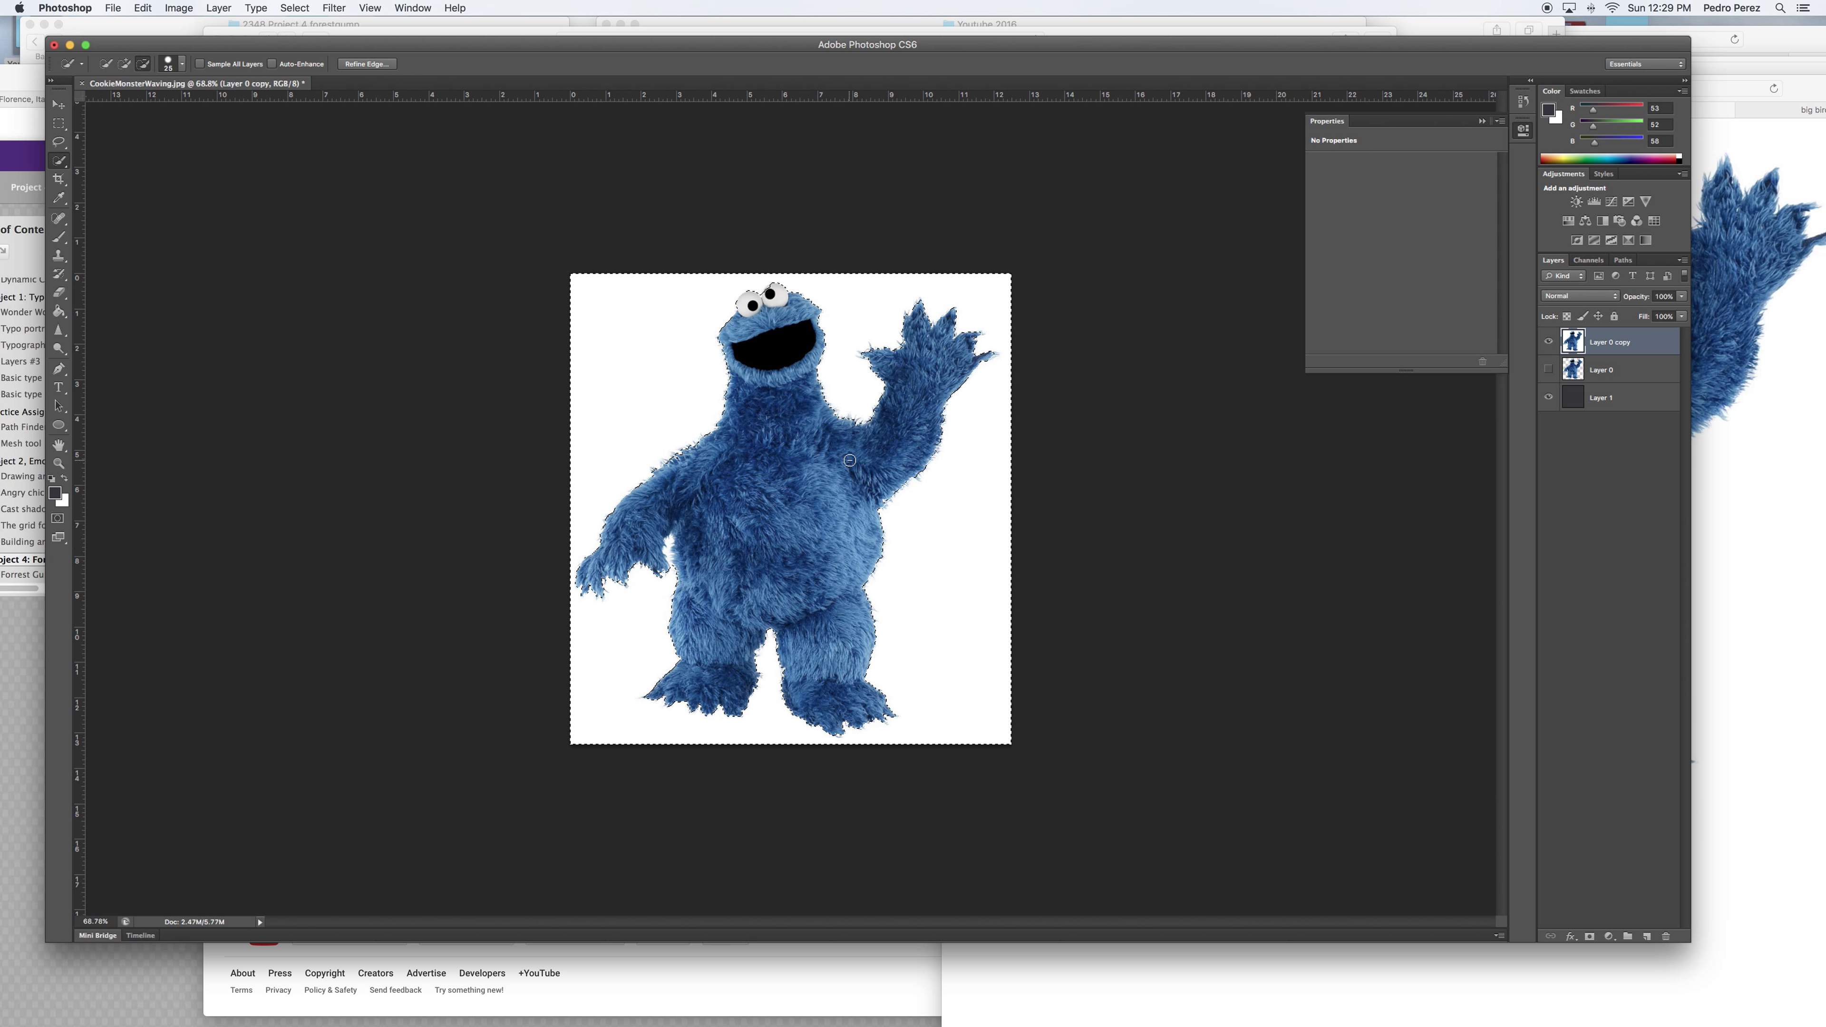
Delete the selected white background from Layer 0 copy and deselect.
key(Delete)
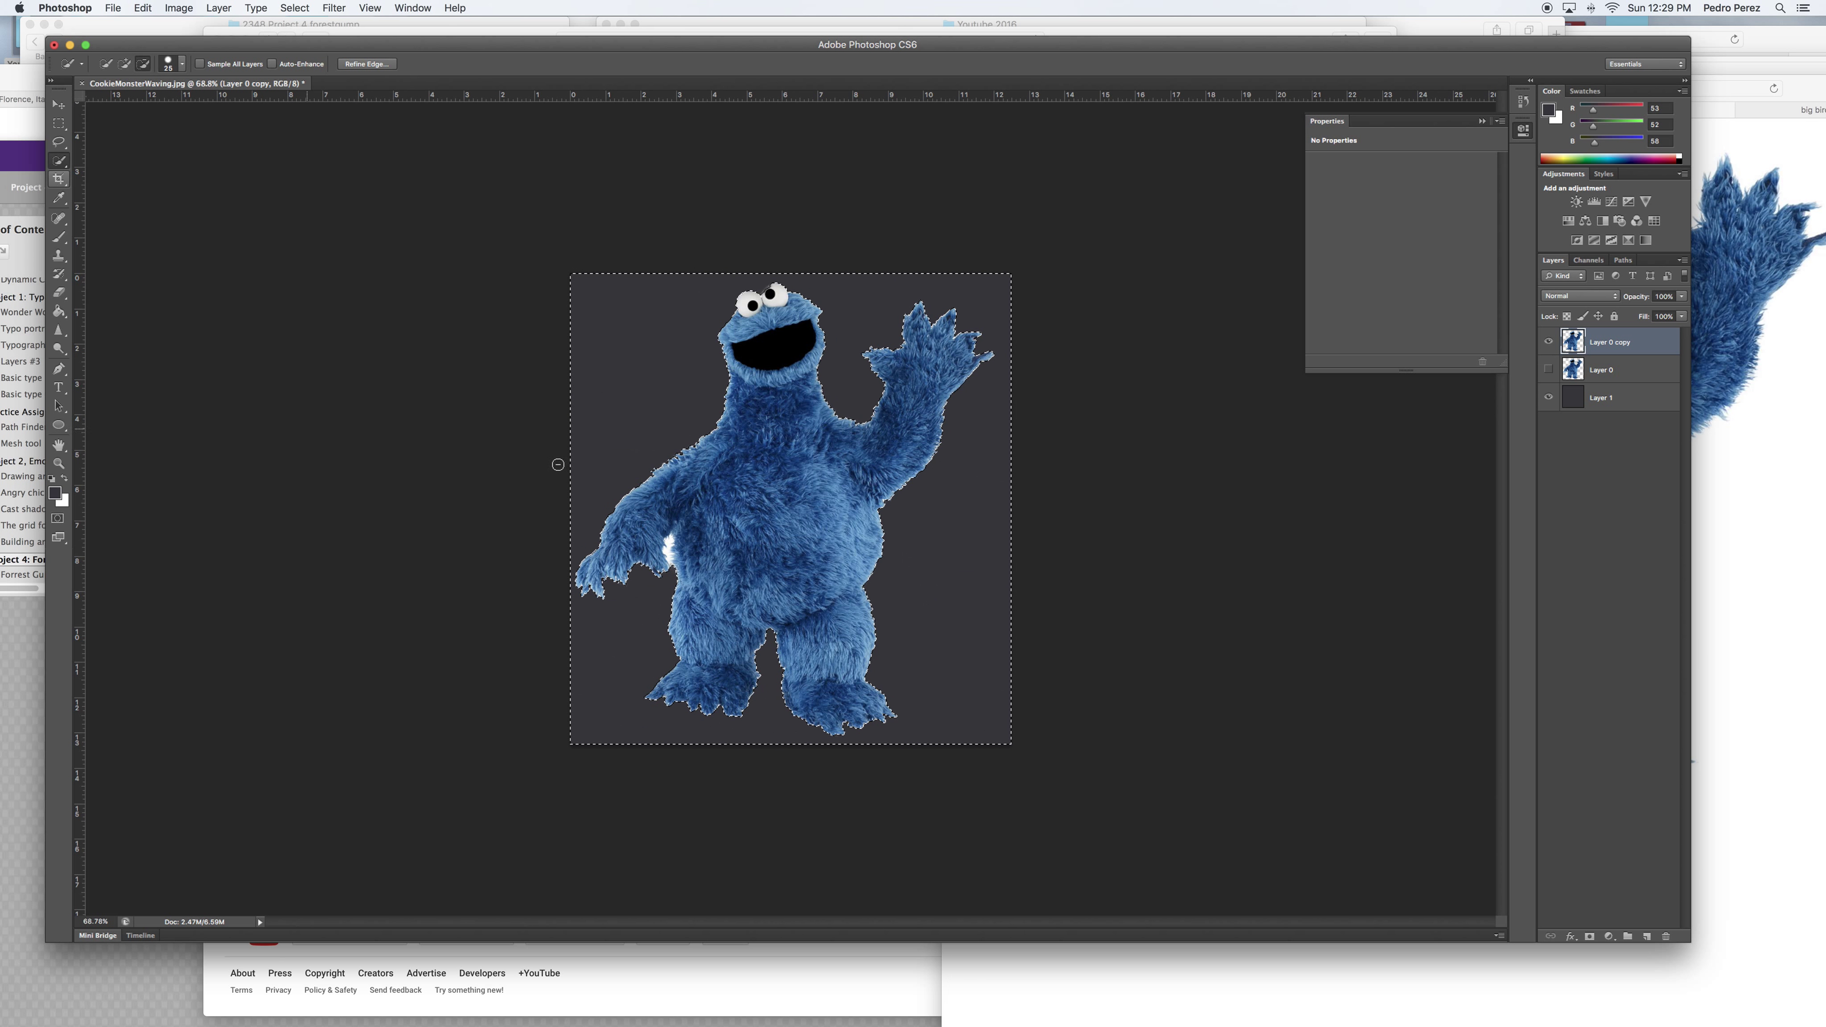
key(super+d)
click(125, 64)
Lasso the leftover white gap between the arm and body and clear it.
click(58, 143)
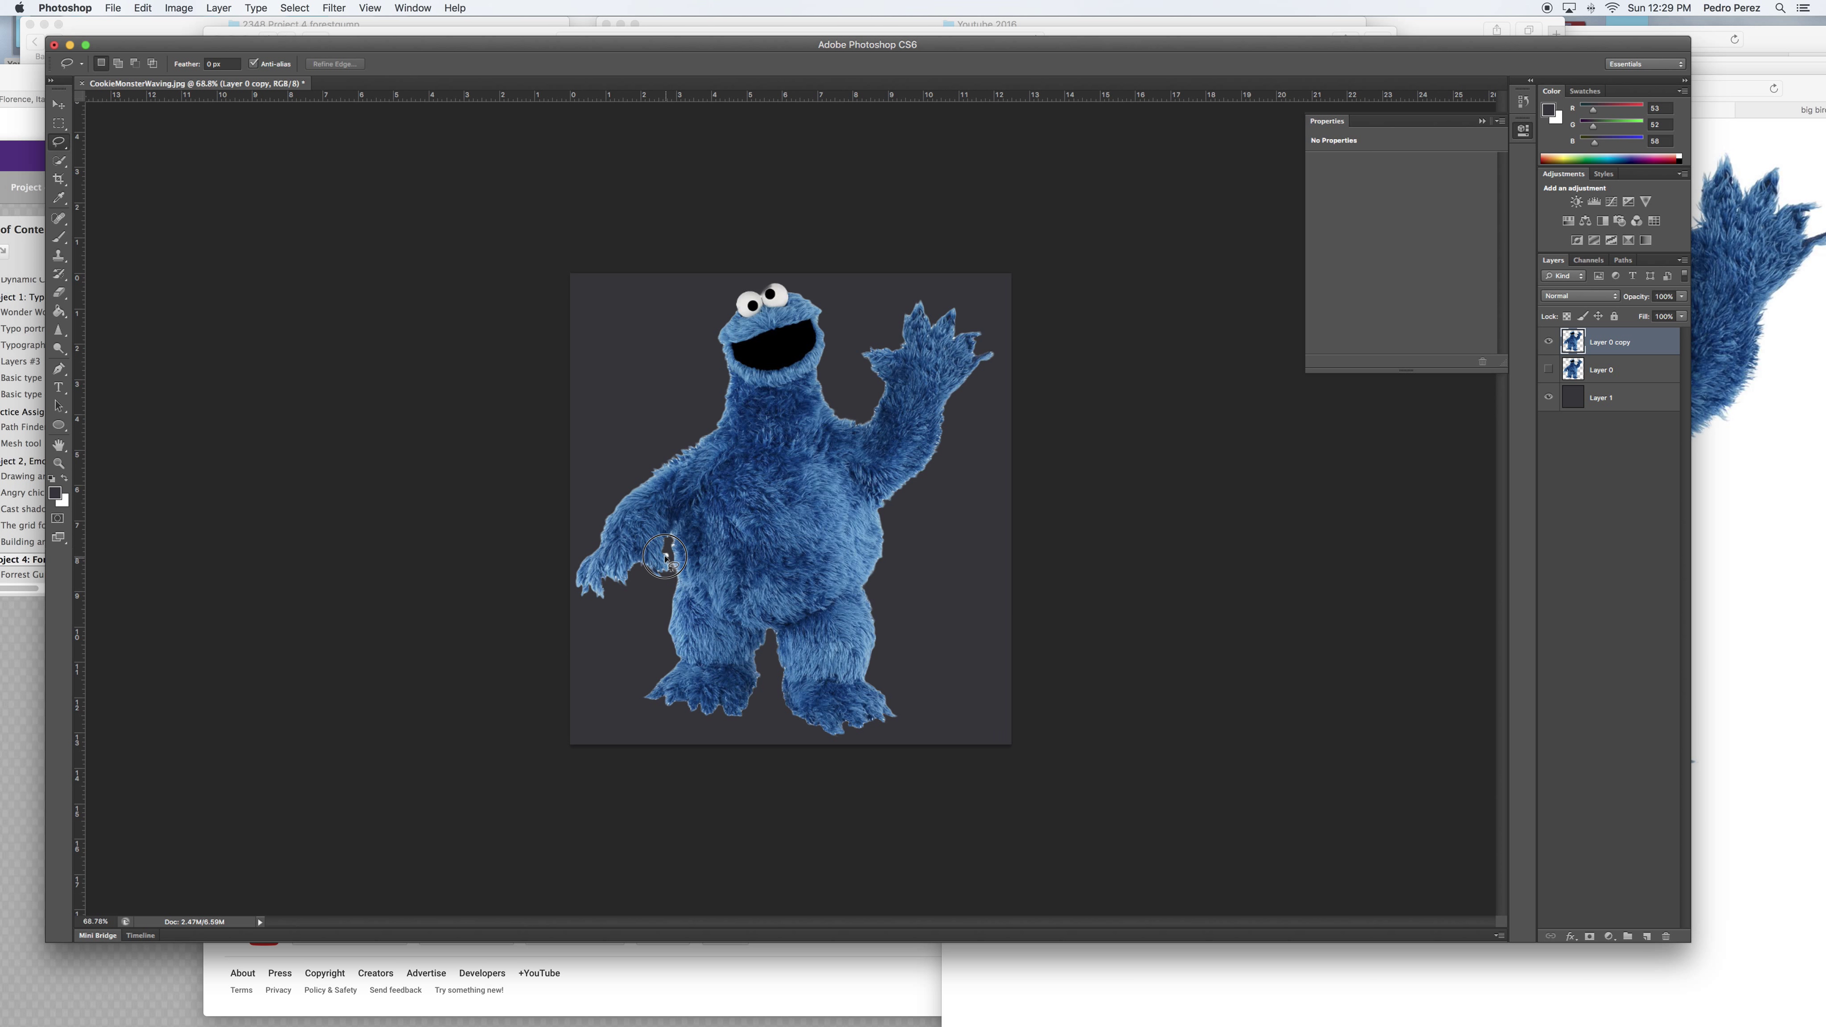
drag(666, 556, 675, 563)
click(975, 561)
click(755, 289)
Apply Filter > Render > Lighting Effects, then rotate, widen and enlarge the spot light and centre it on his chest.
click(346, 9)
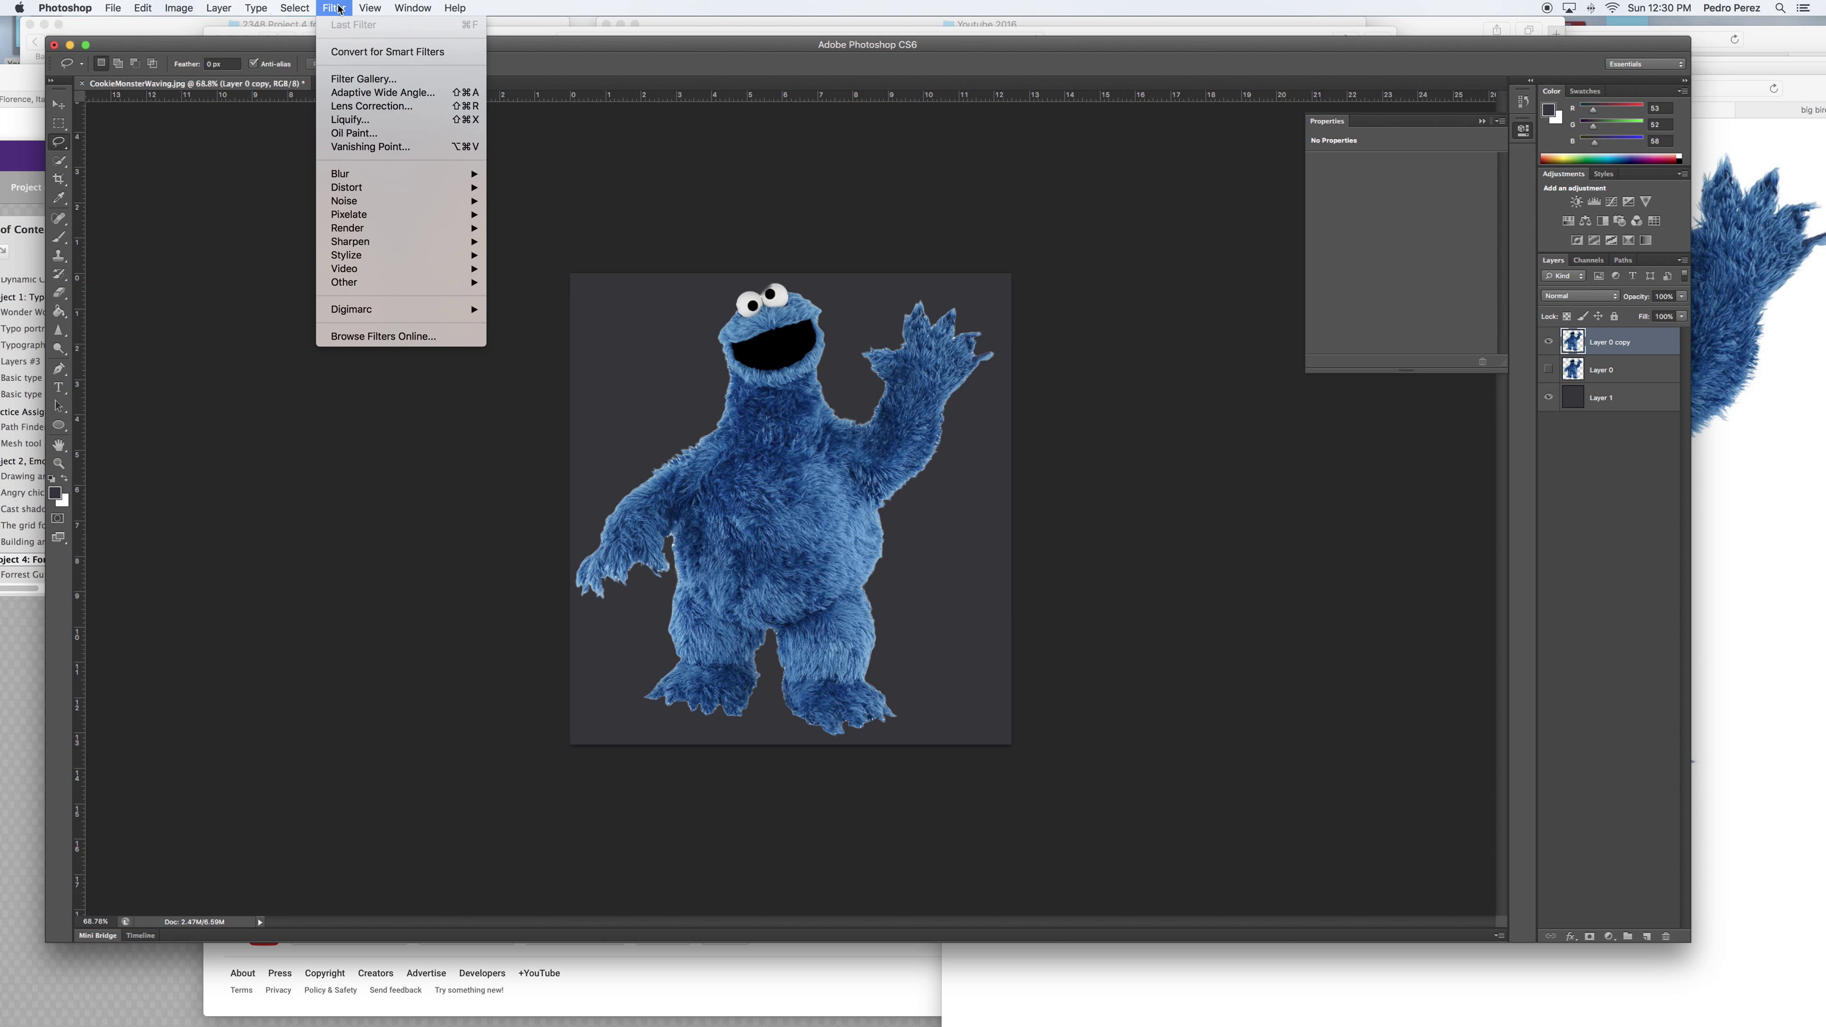
mouse_move(363, 230)
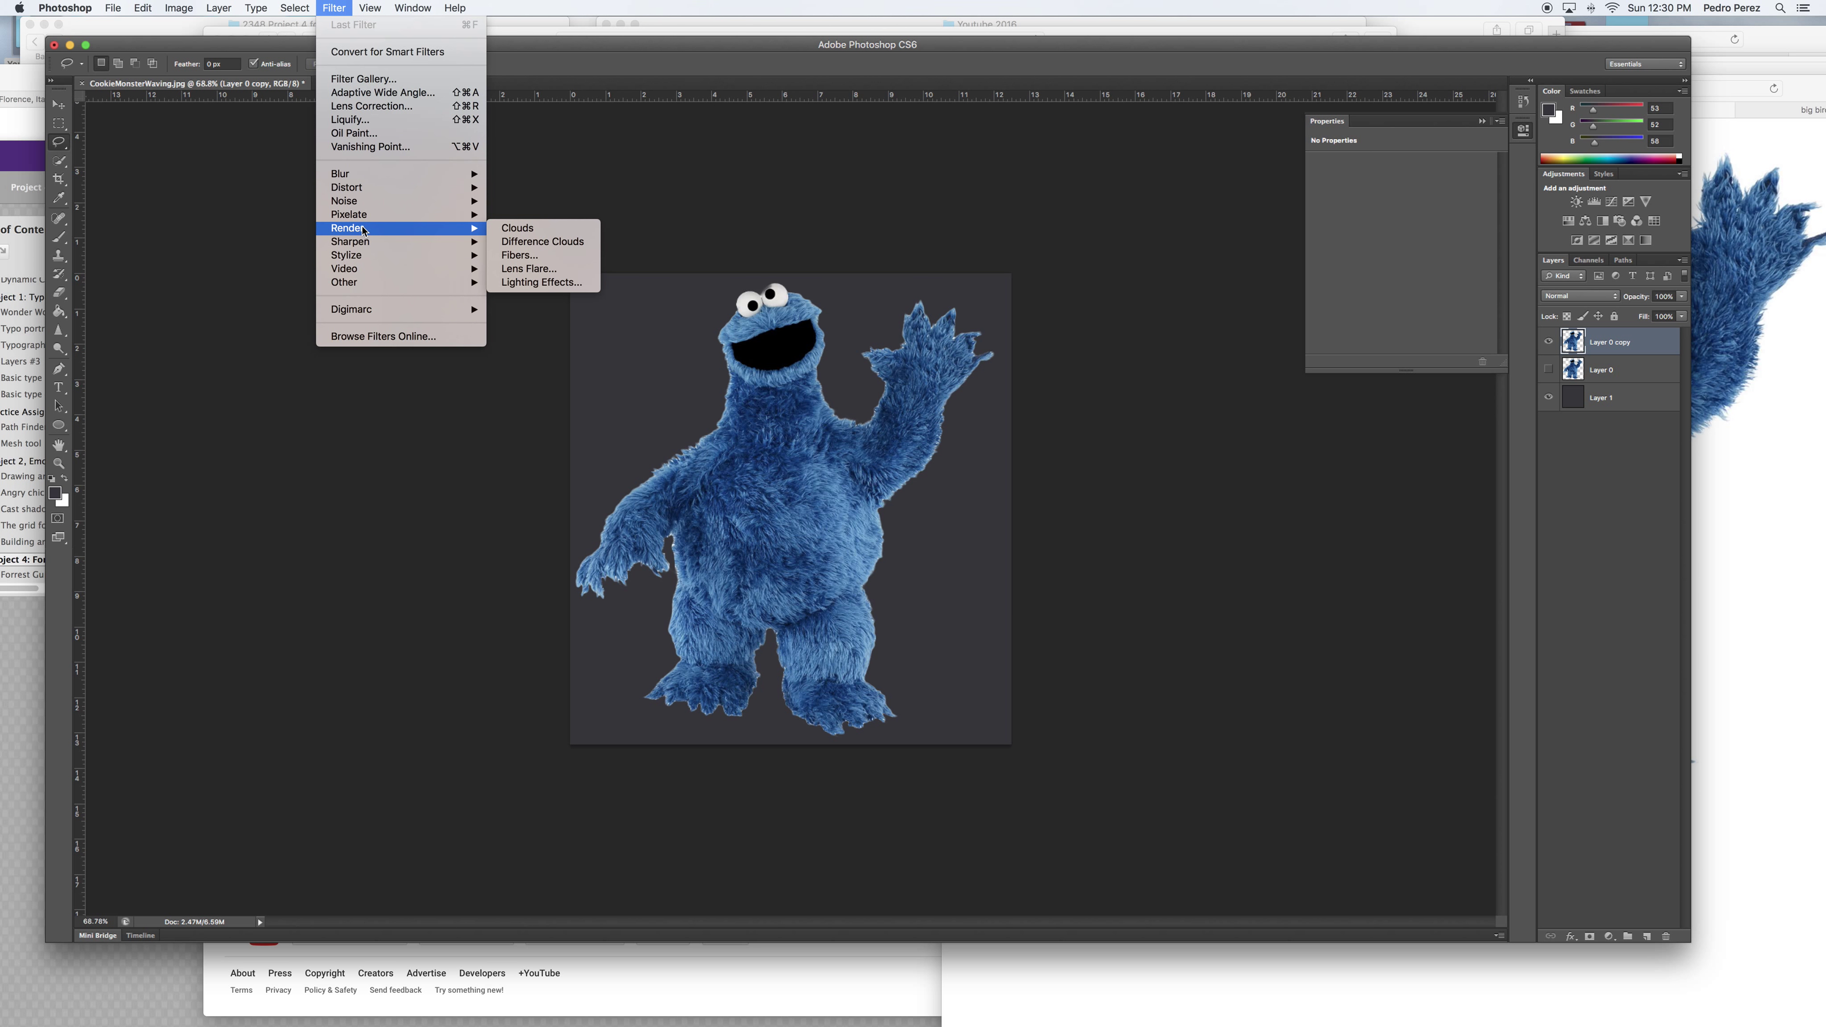
click(568, 284)
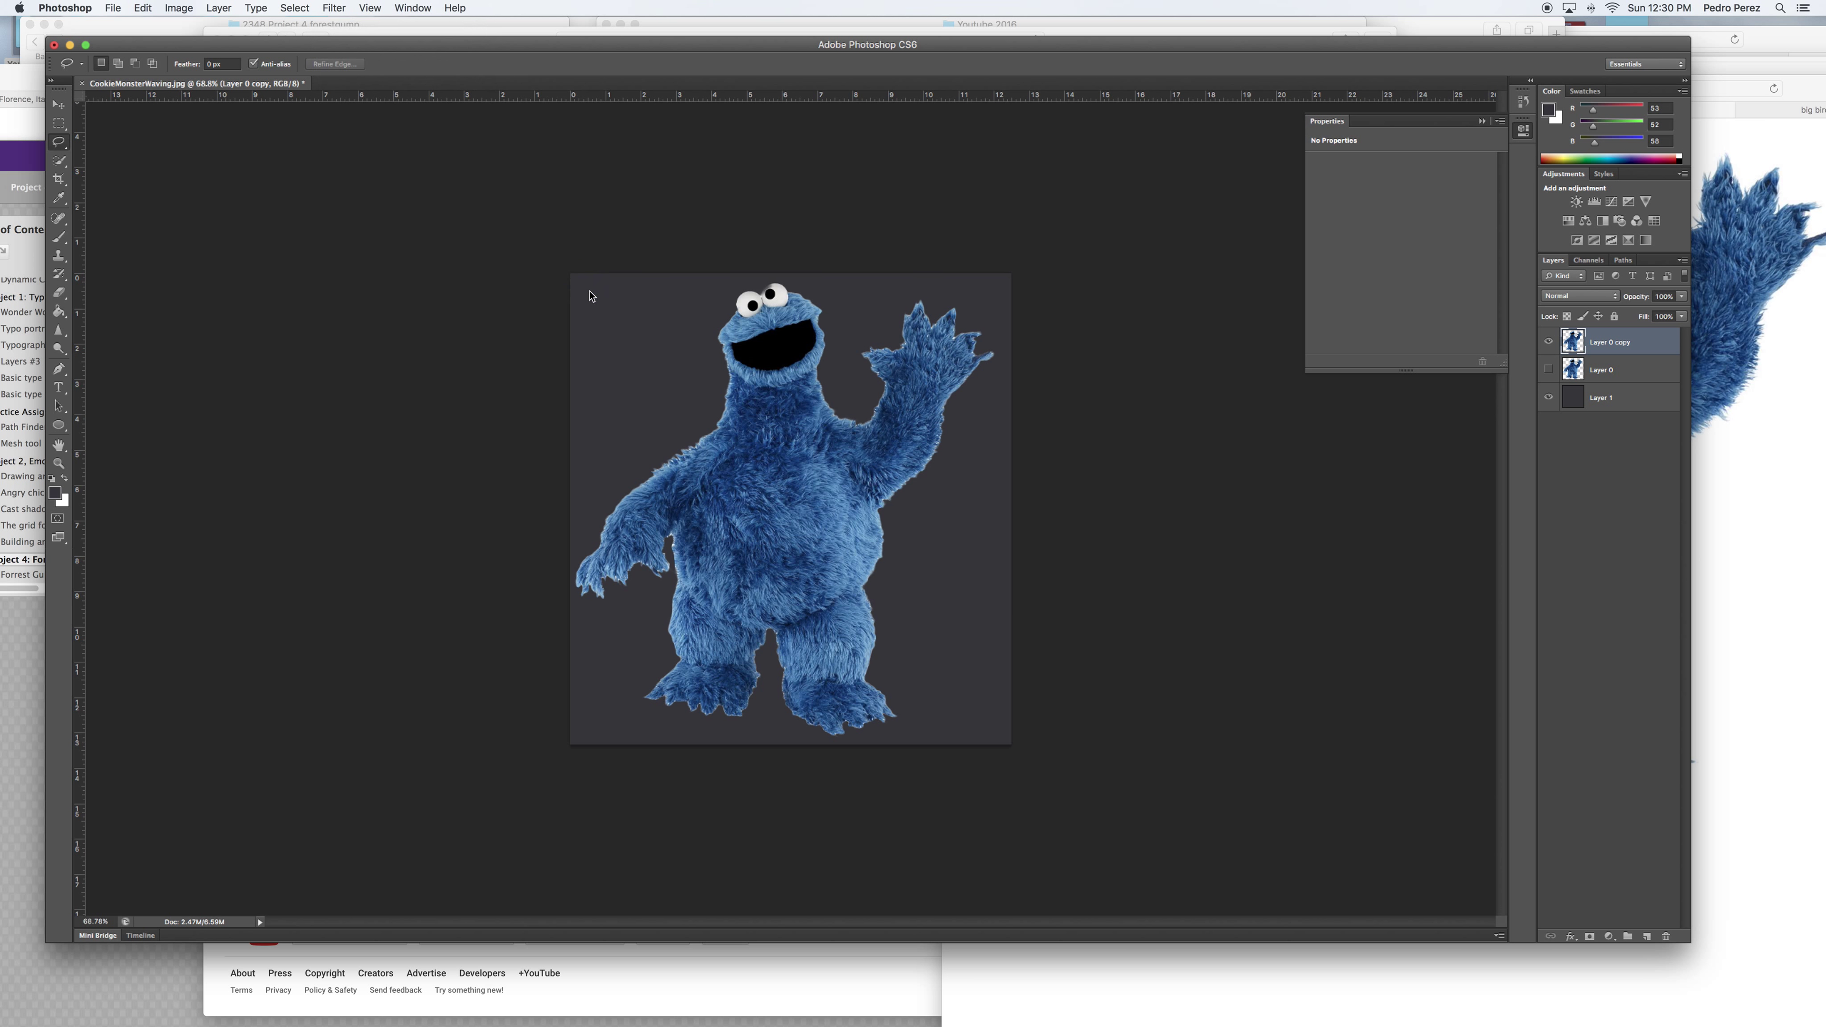
drag(899, 402, 624, 401)
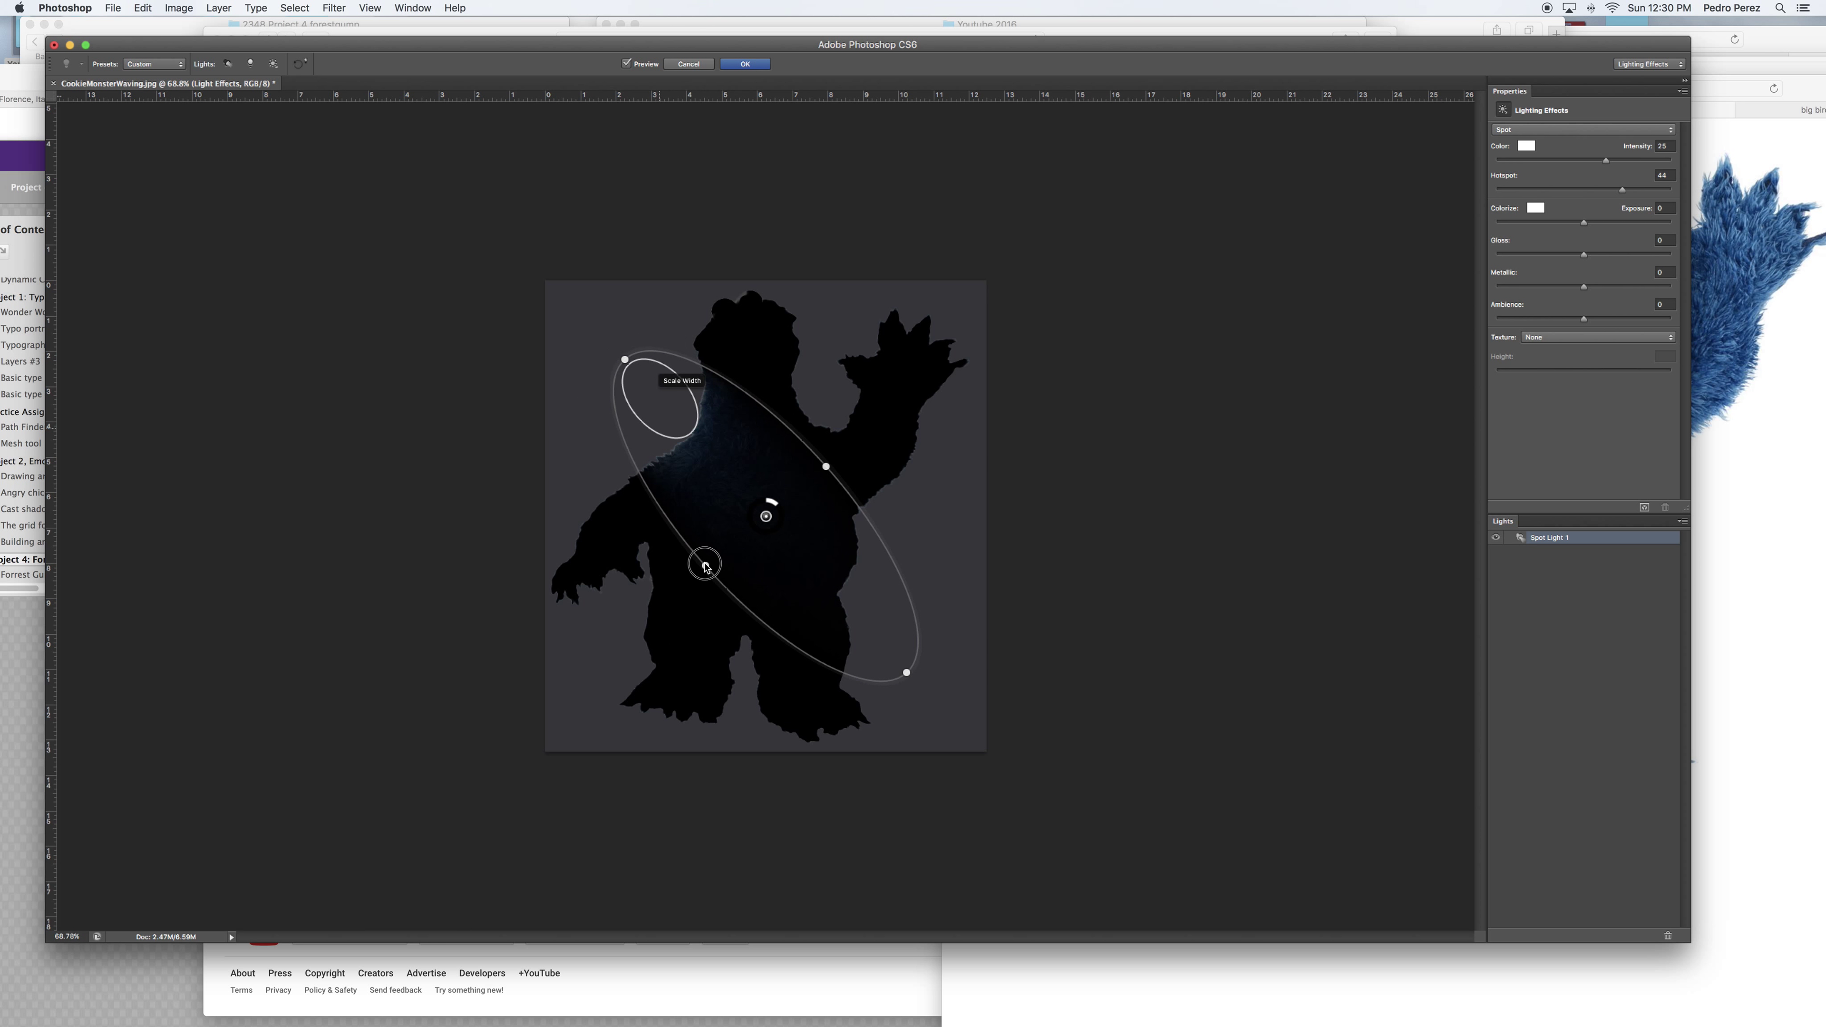
drag(705, 566, 616, 676)
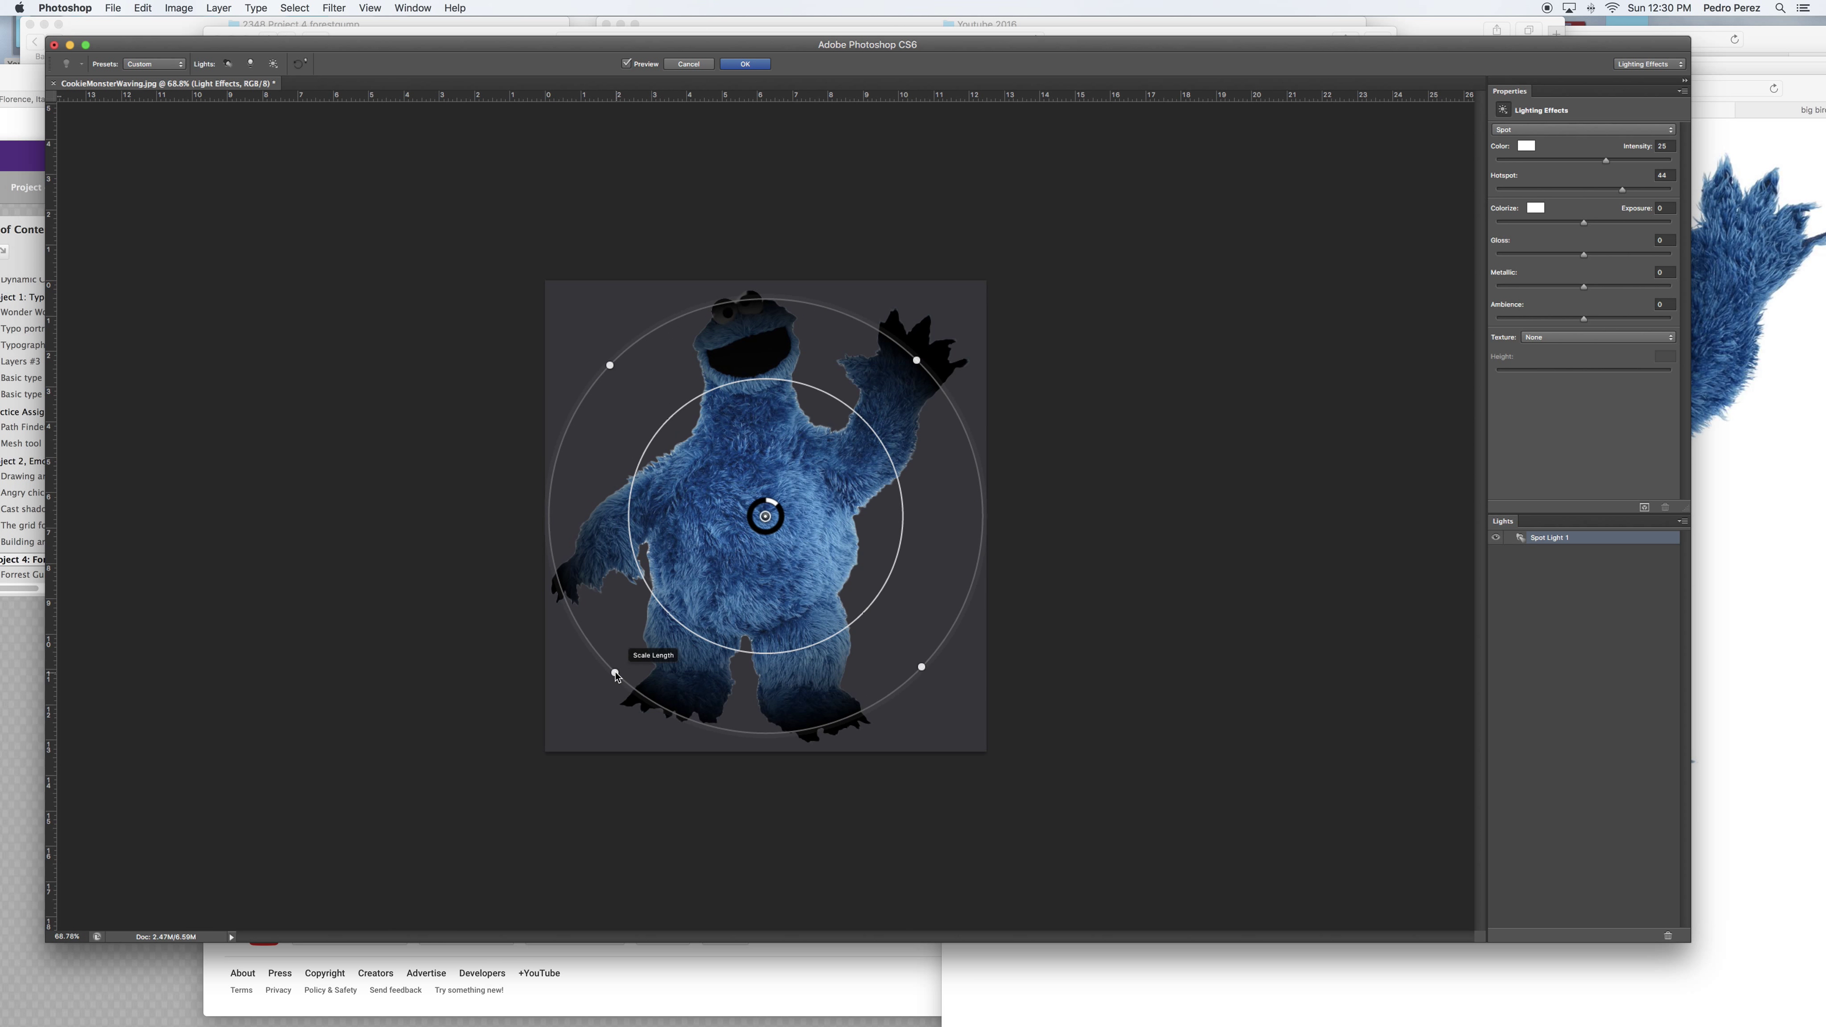
drag(610, 365, 572, 324)
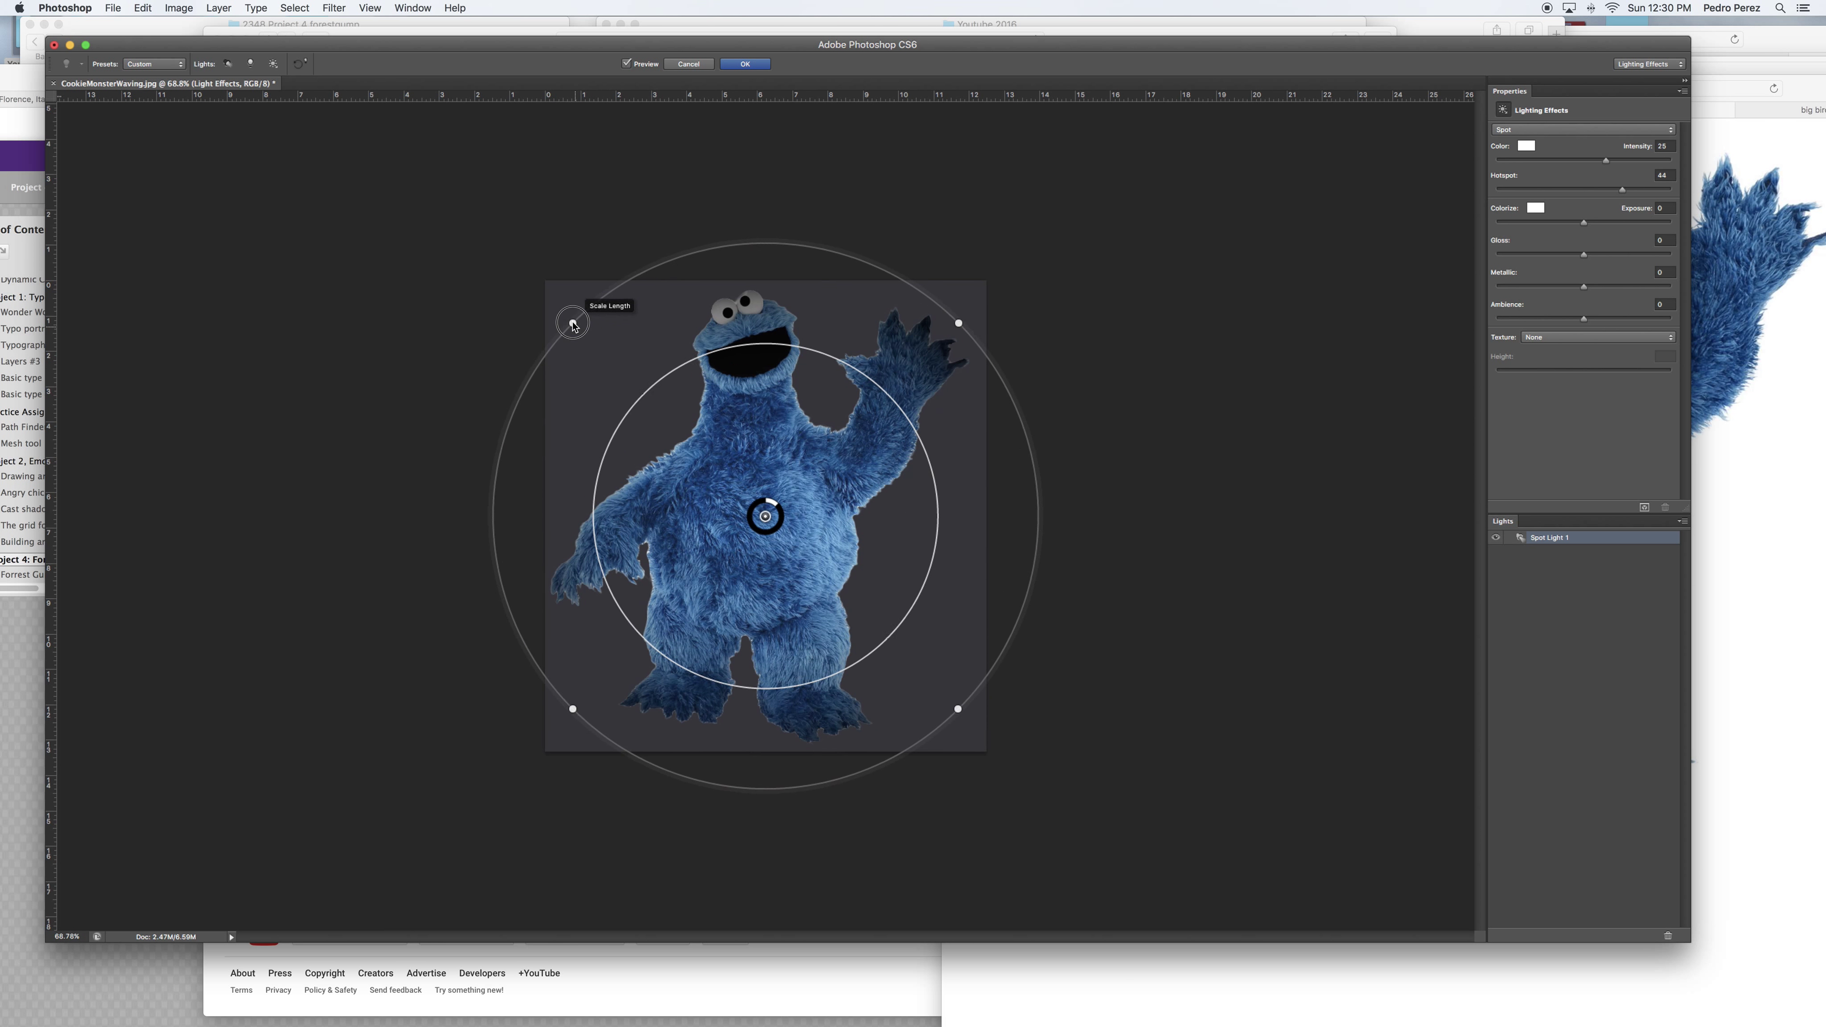
drag(768, 523, 721, 524)
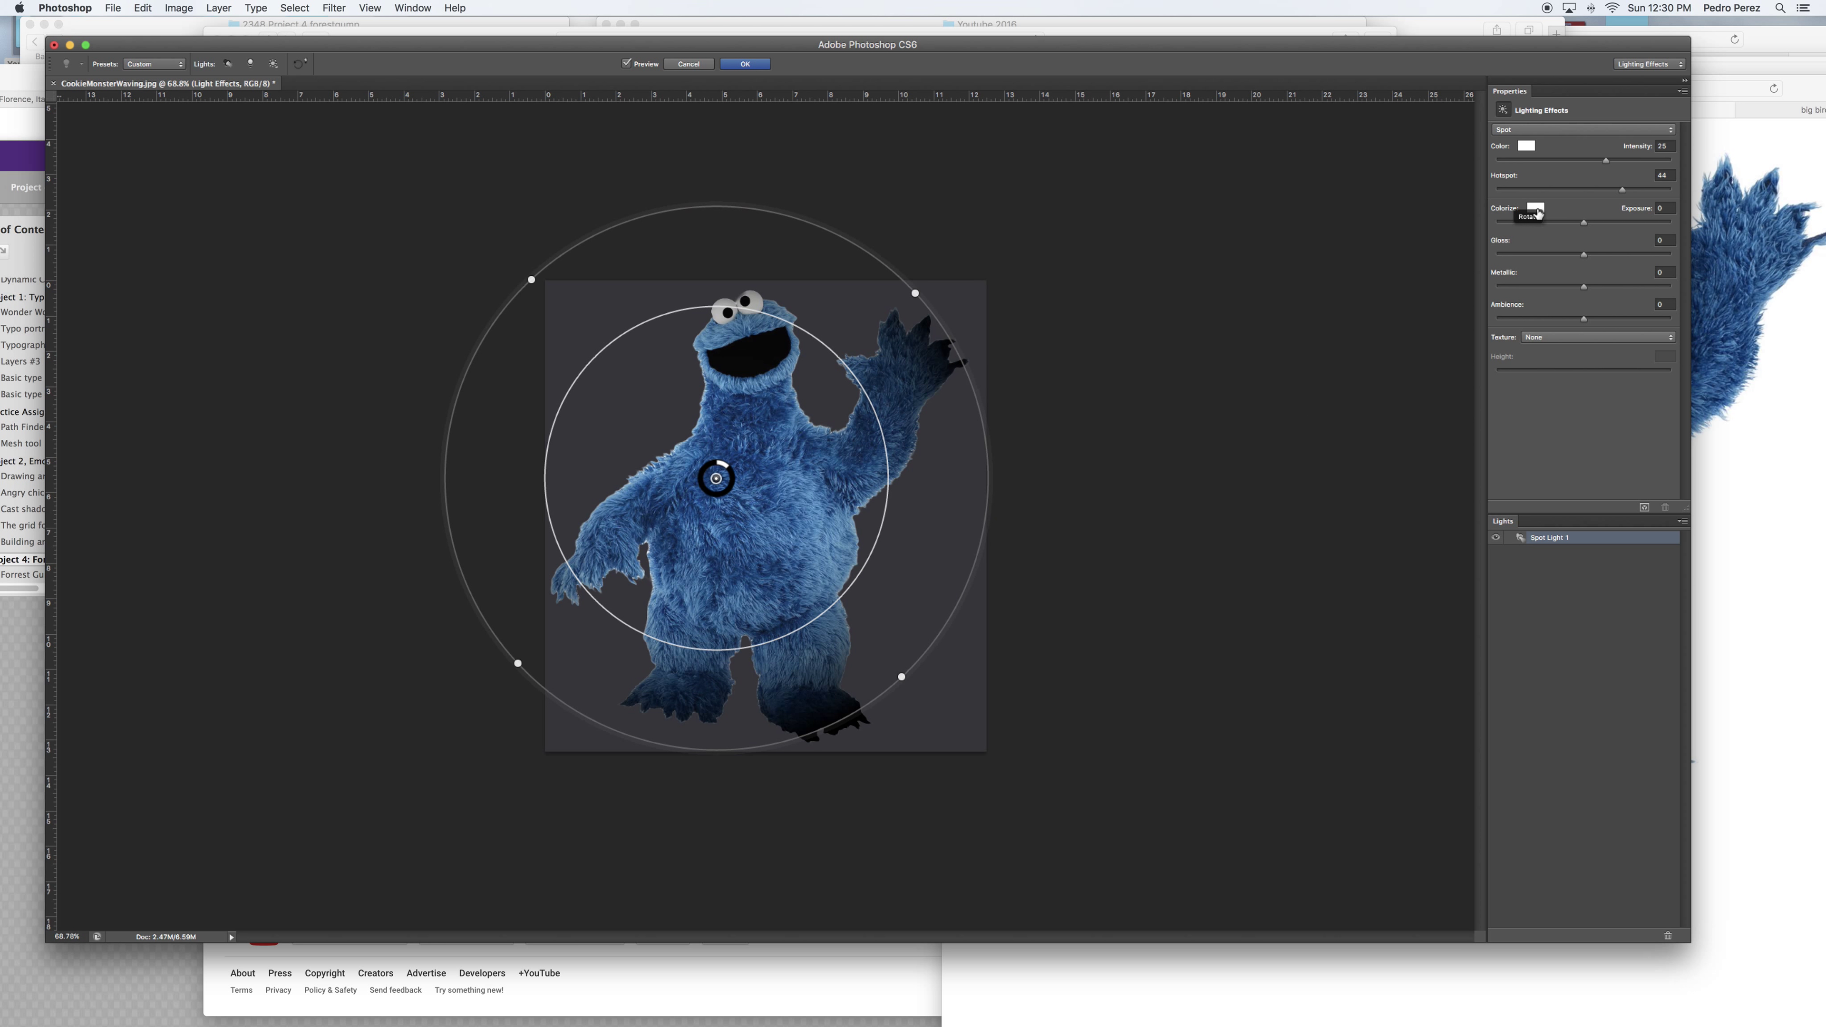
click(1536, 211)
Set the Colorize colour to a saturated yellow, cab020.
click(926, 544)
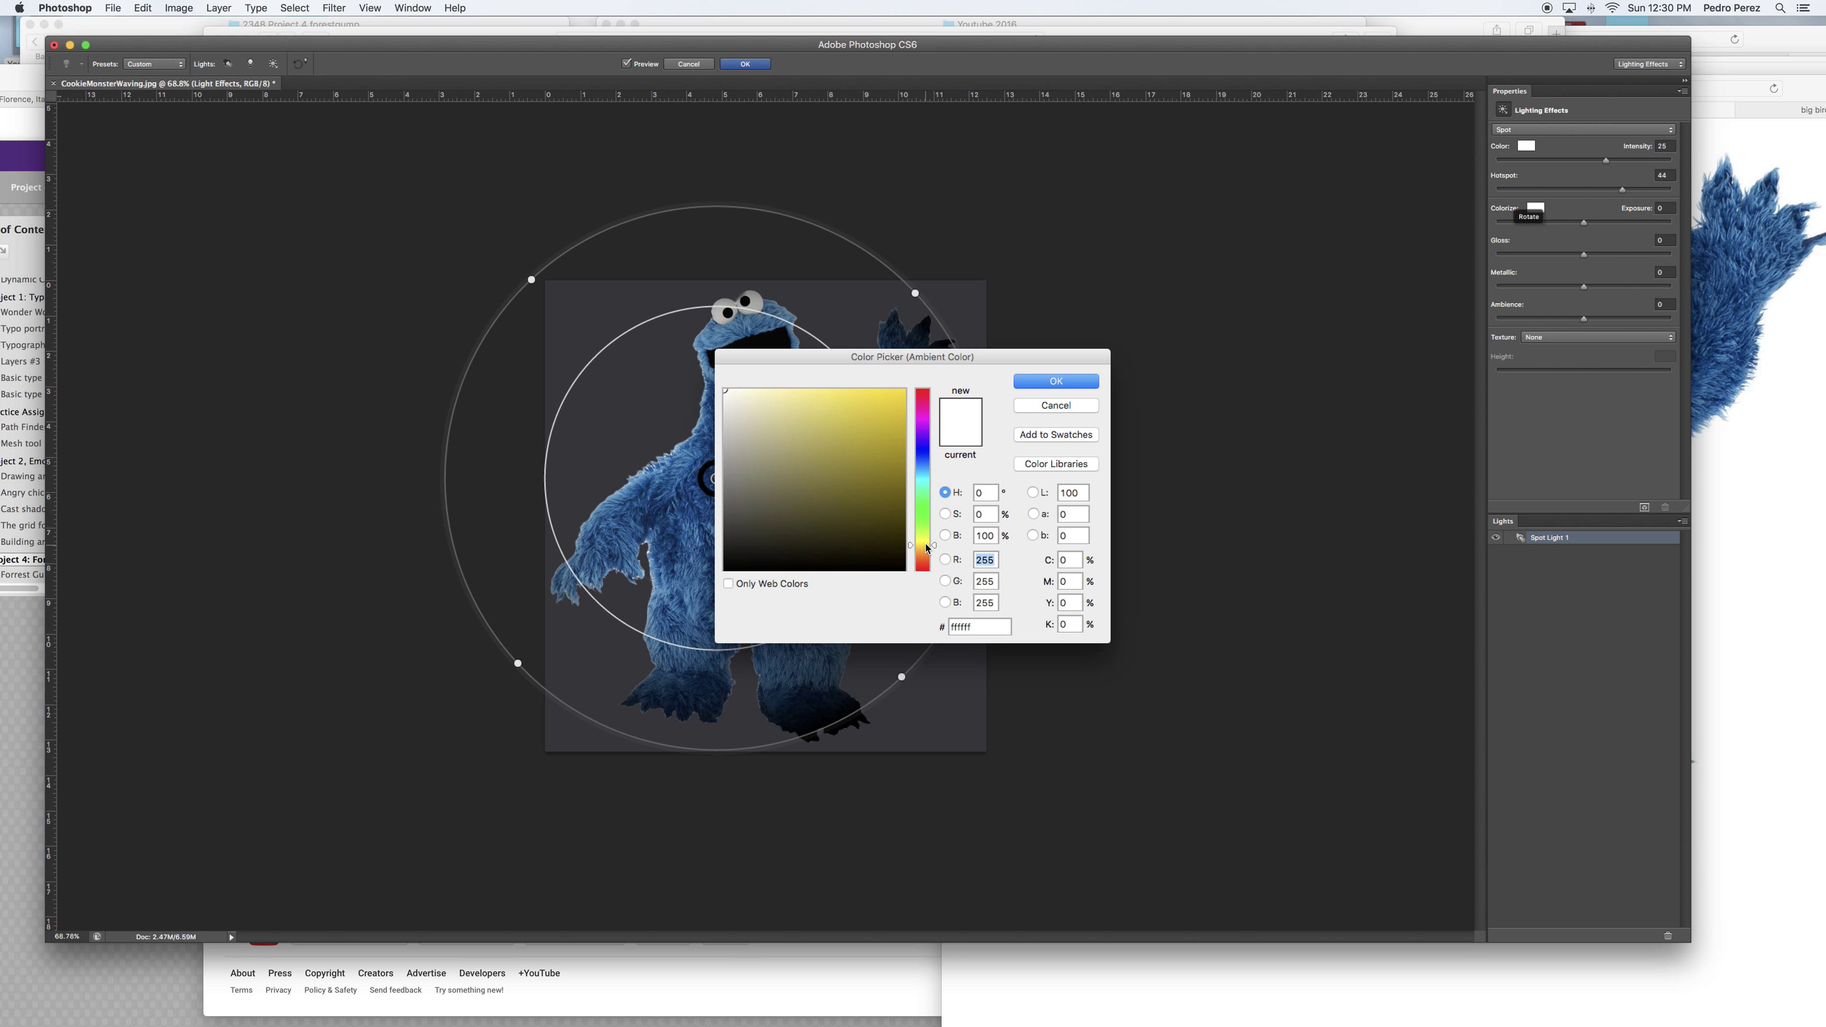
click(847, 410)
click(876, 427)
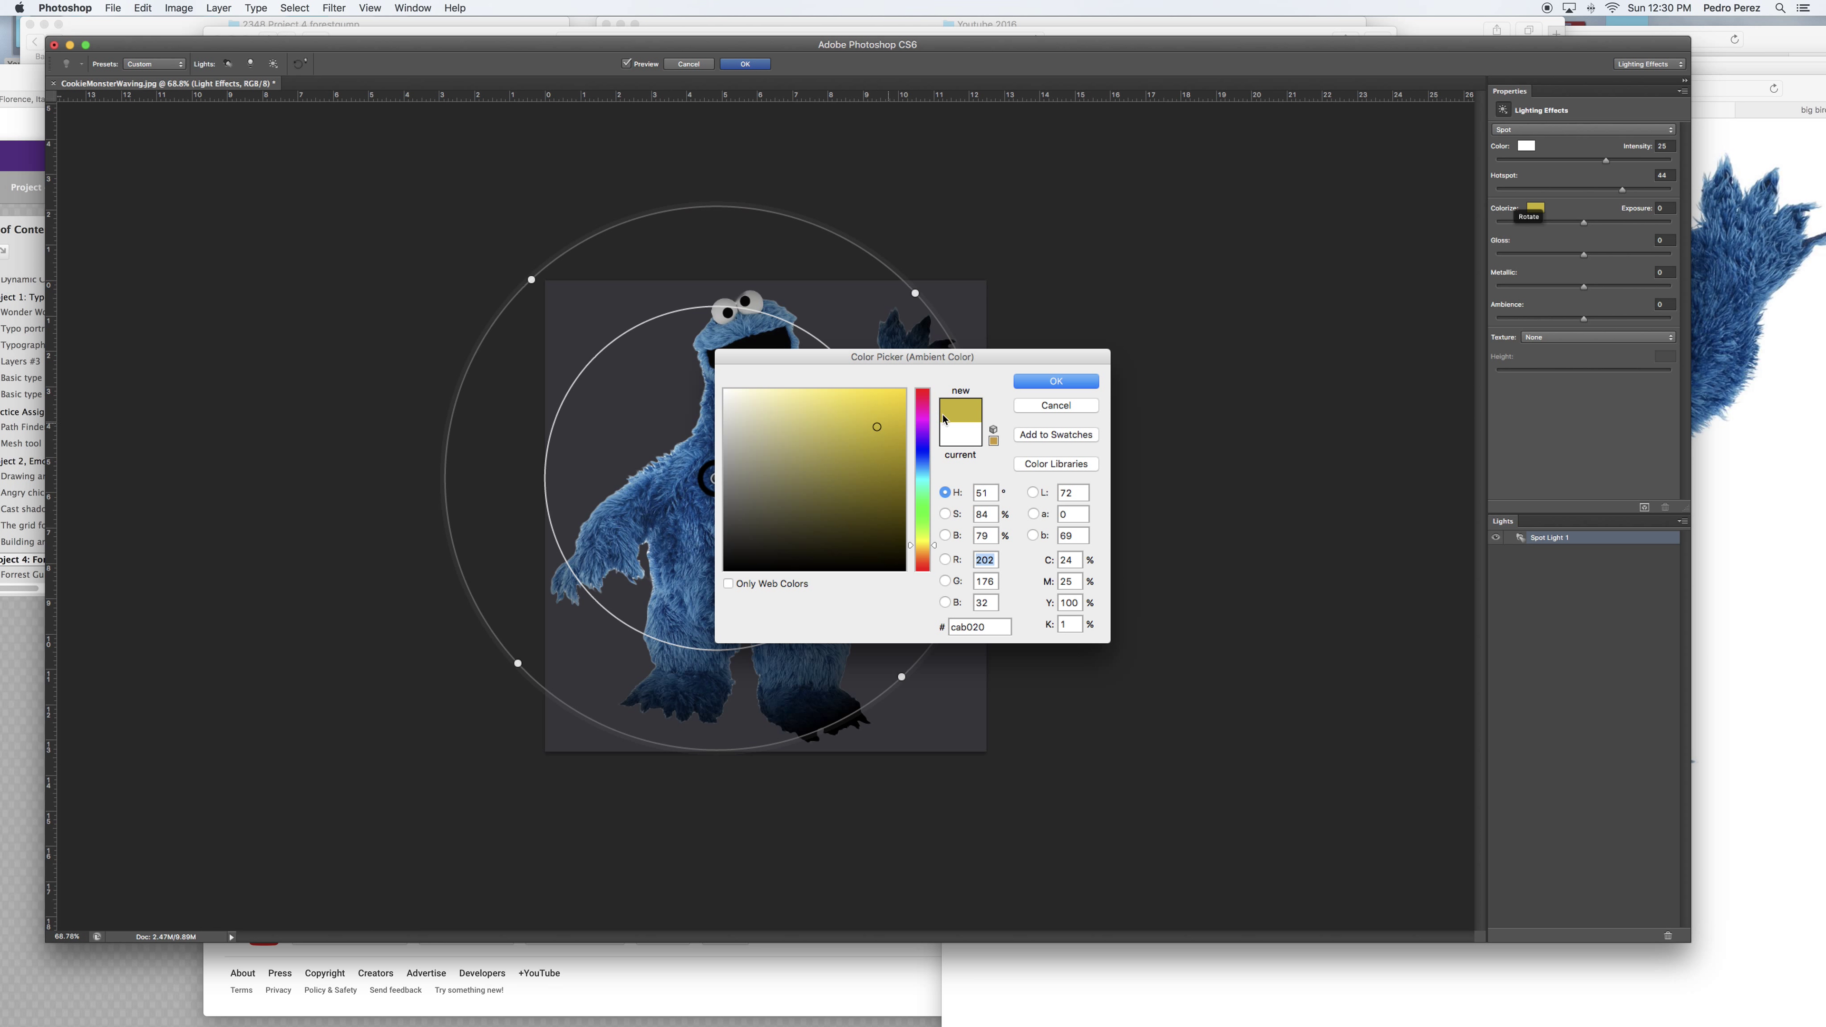
click(1055, 381)
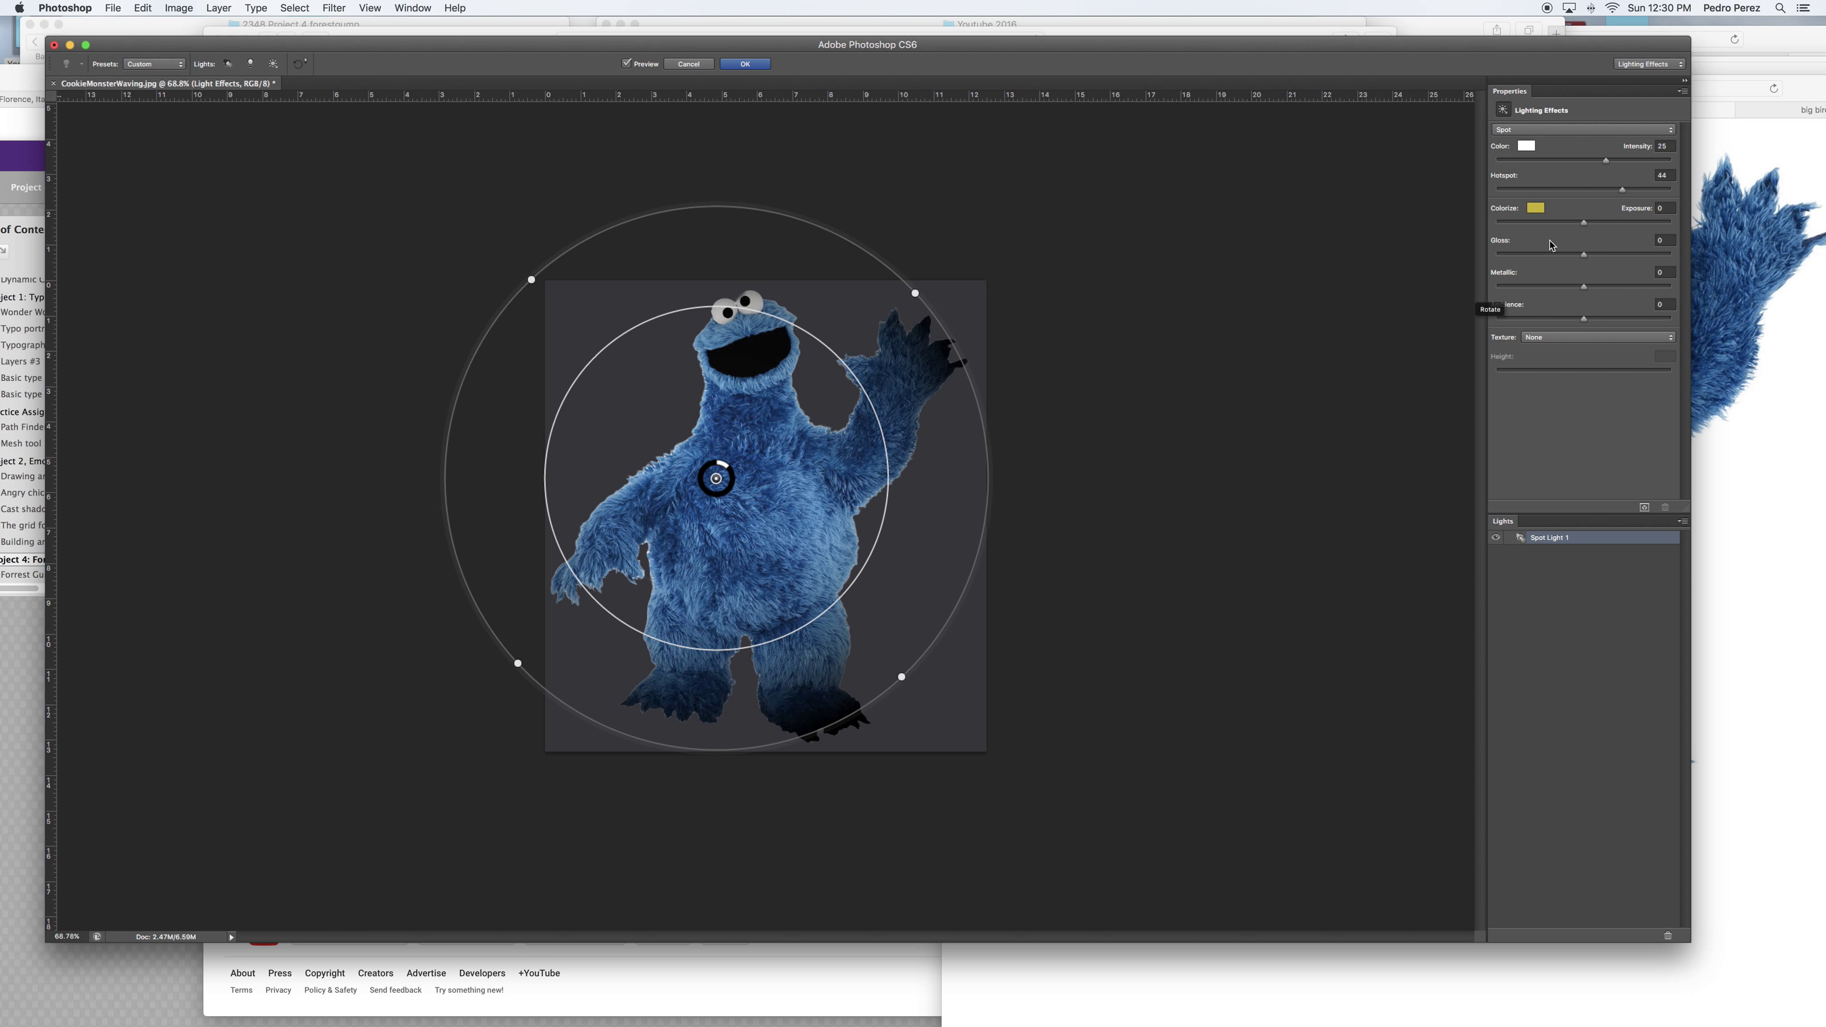
Set the light colour to yellow and adjust the intensity to 21.
click(1526, 148)
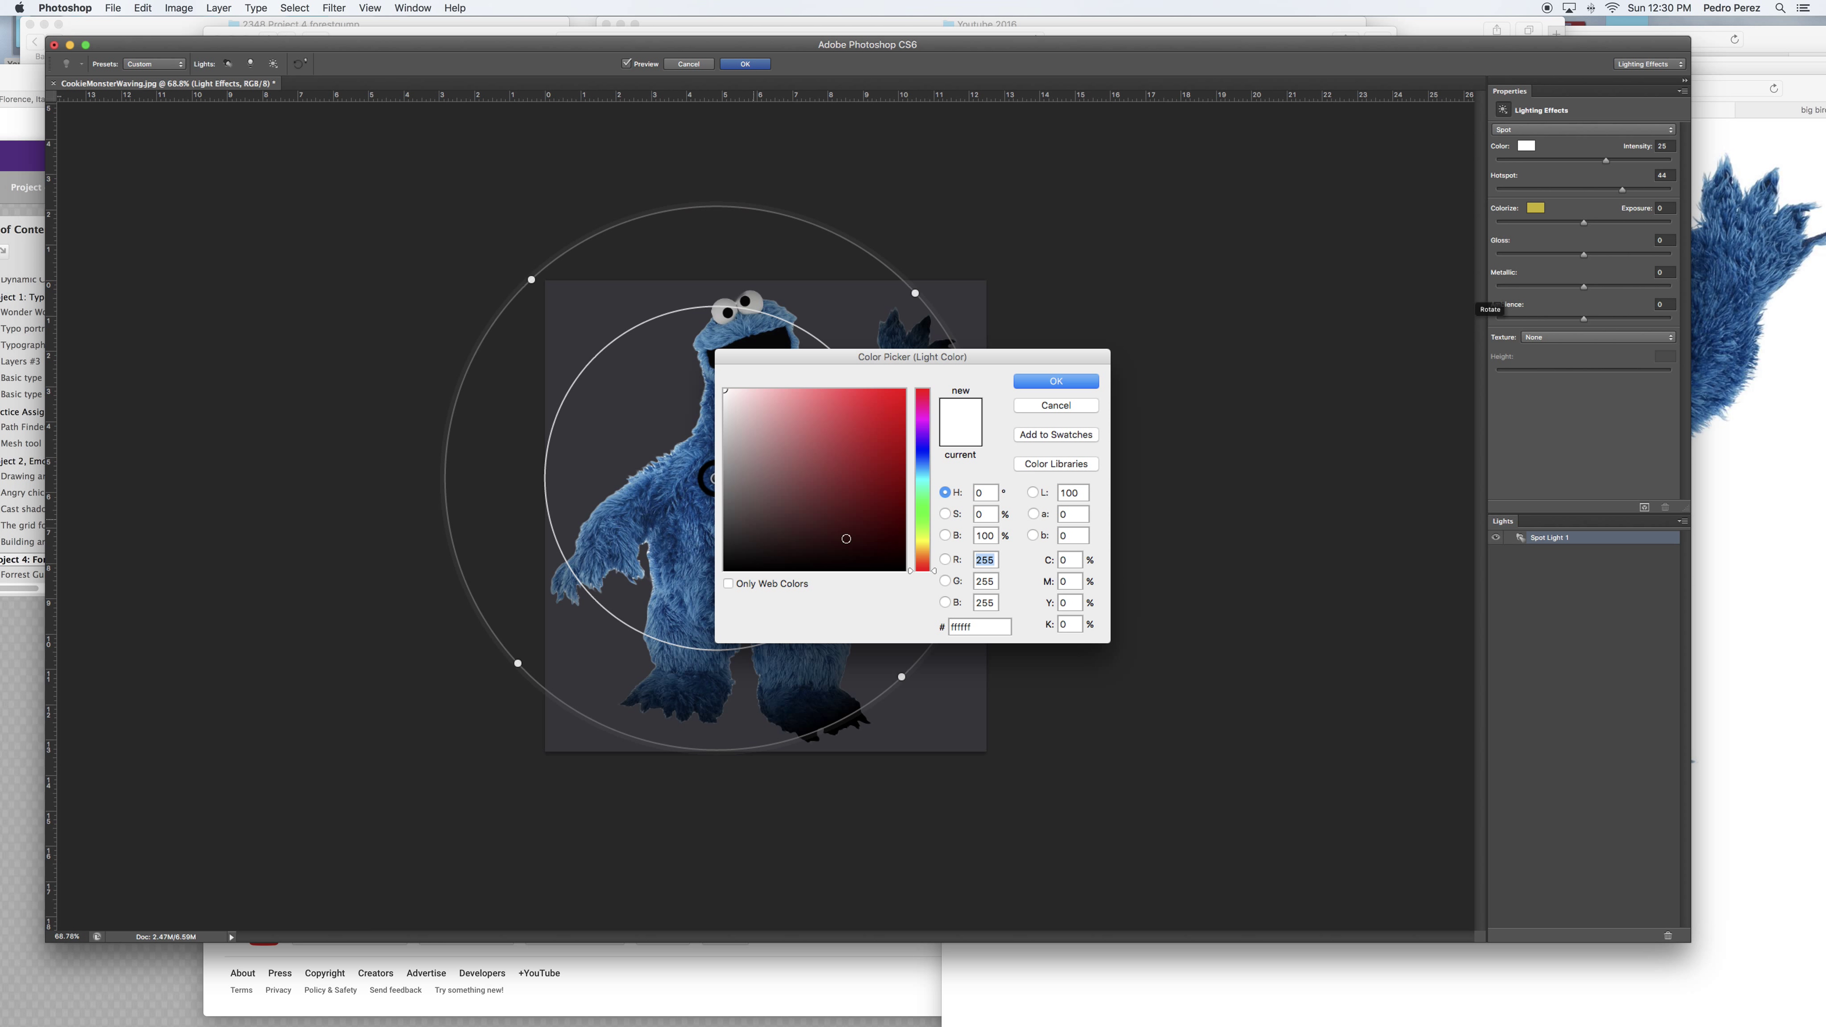
click(922, 547)
click(864, 422)
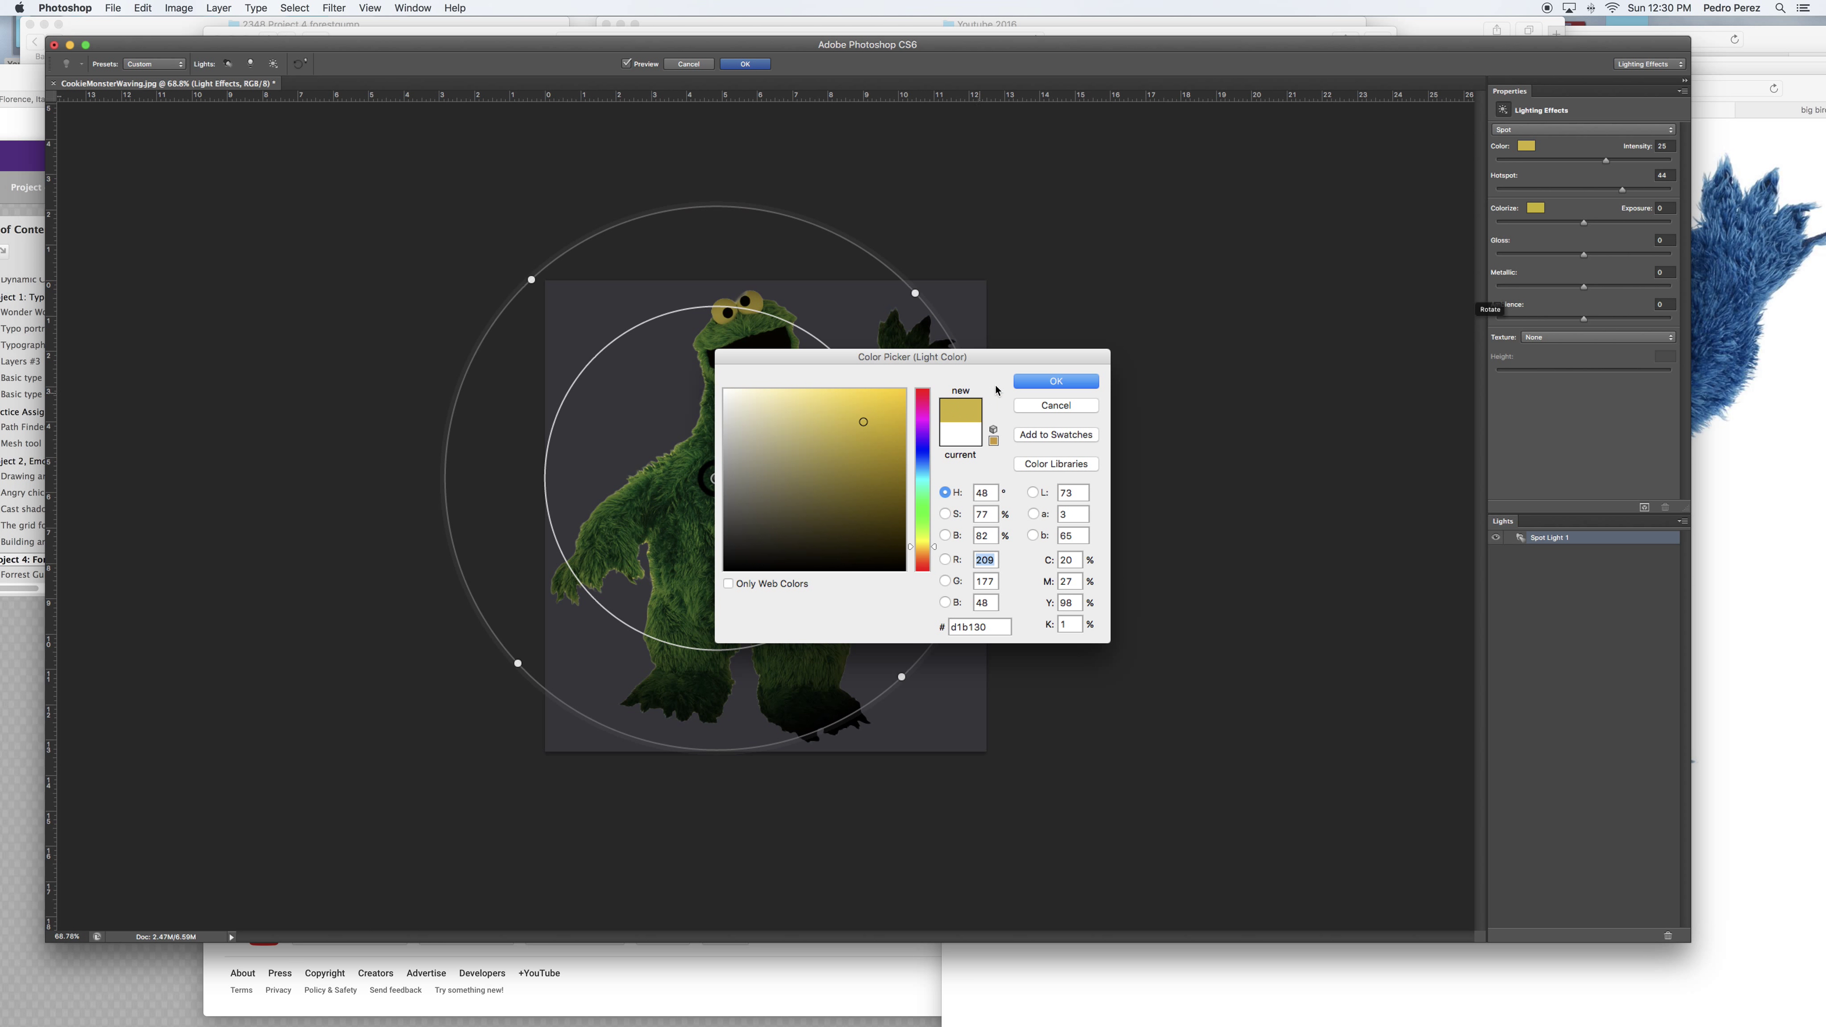
click(1037, 386)
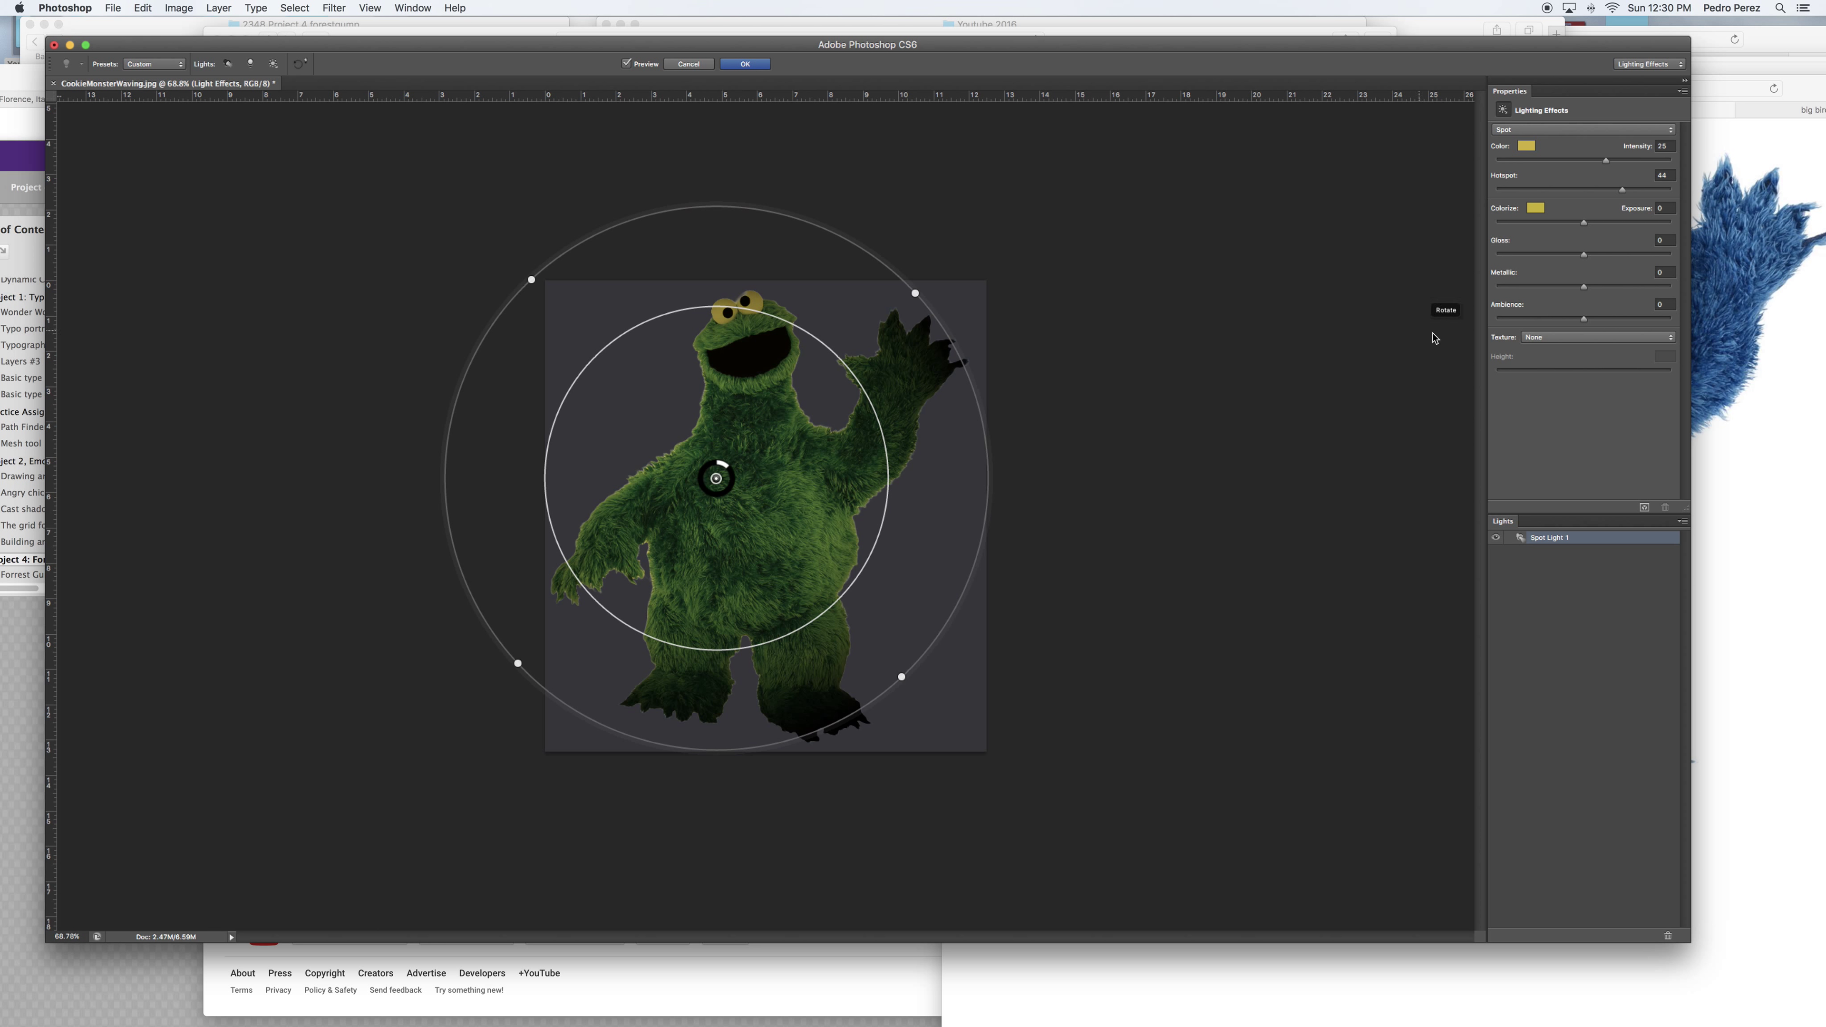
mouse_move(1605, 164)
mouse_down()
mouse_move(1573, 166)
mouse_move(1659, 165)
mouse_move(1602, 164)
mouse_up()
Change the light colour to a light cyan.
click(1526, 146)
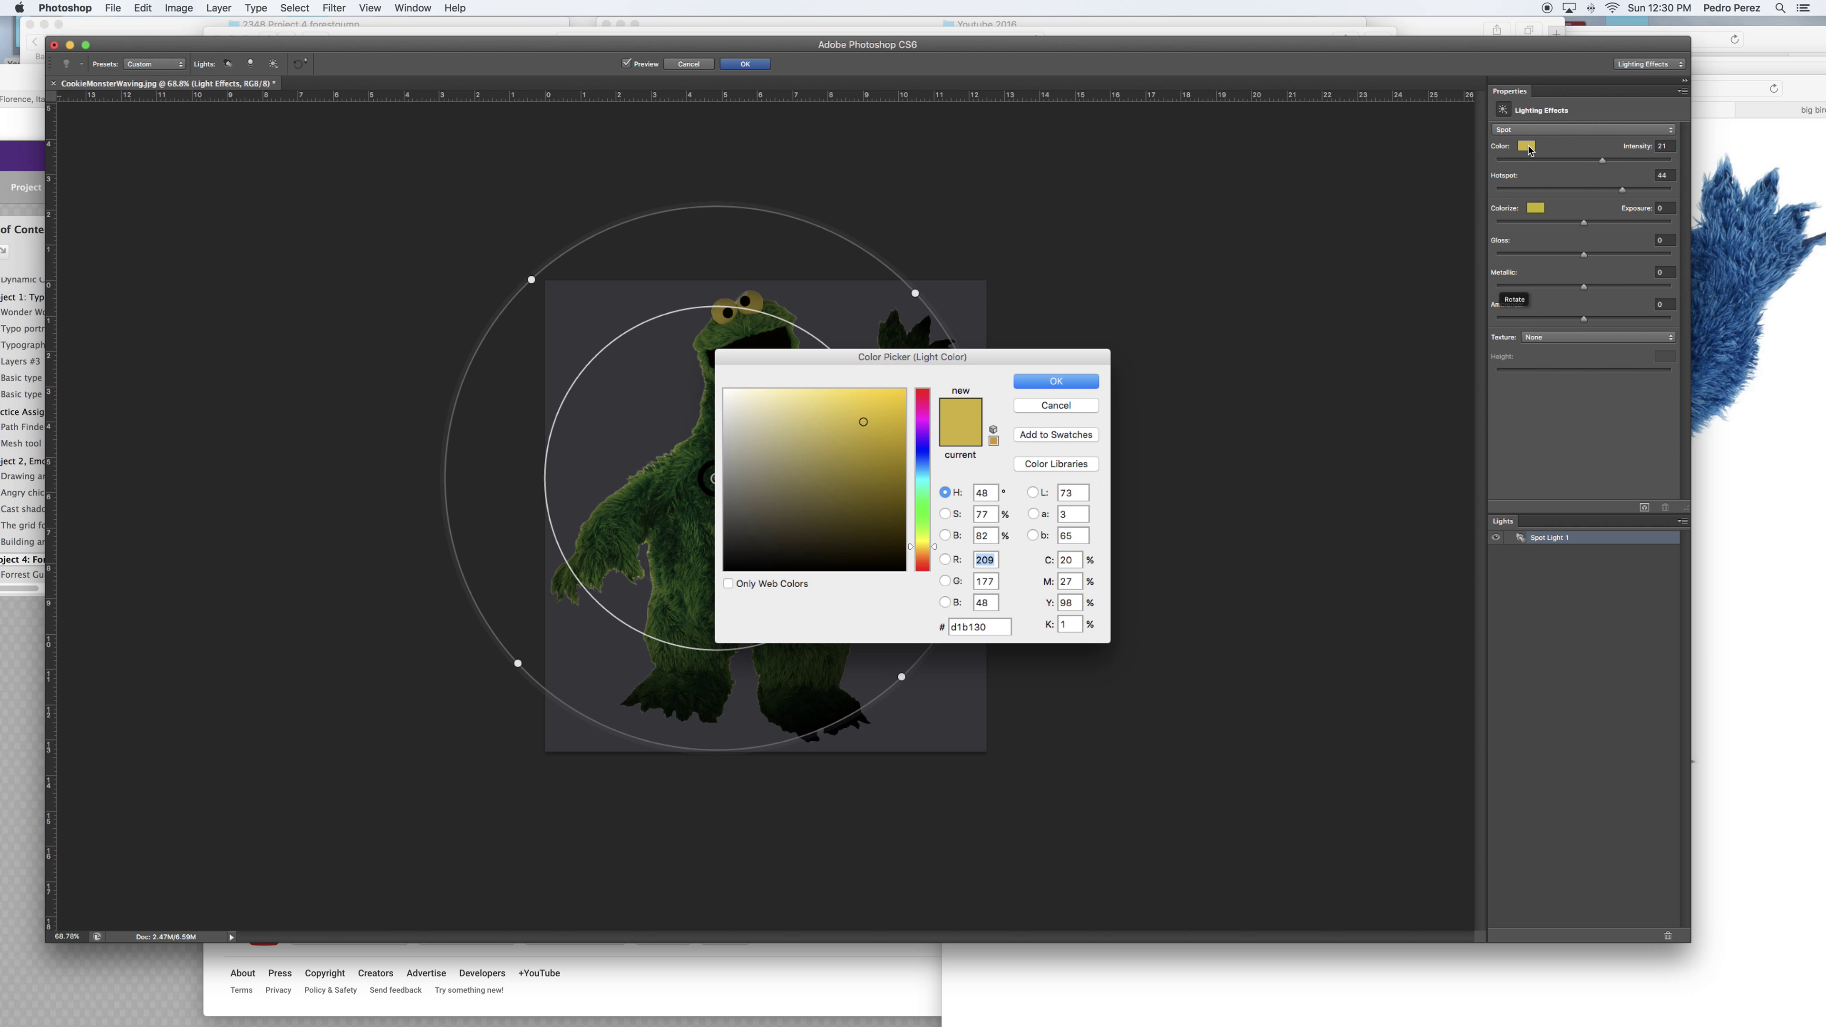
click(920, 478)
click(769, 402)
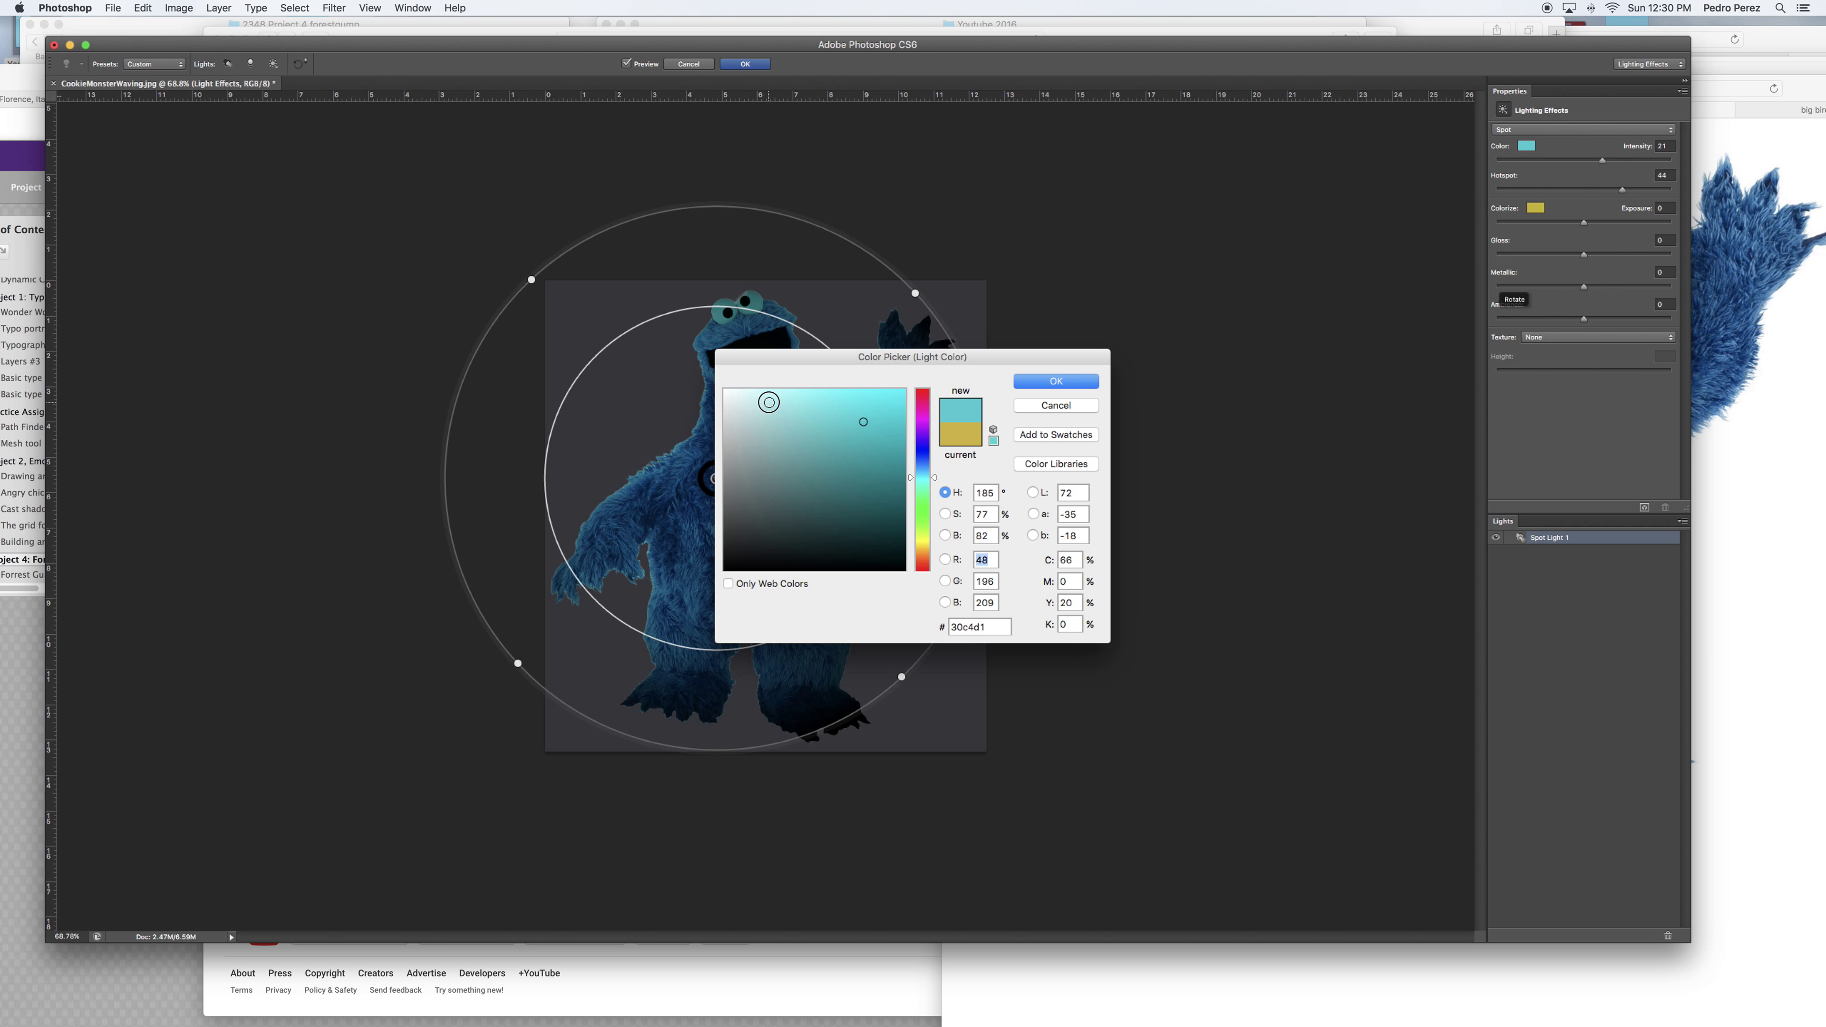
click(1055, 381)
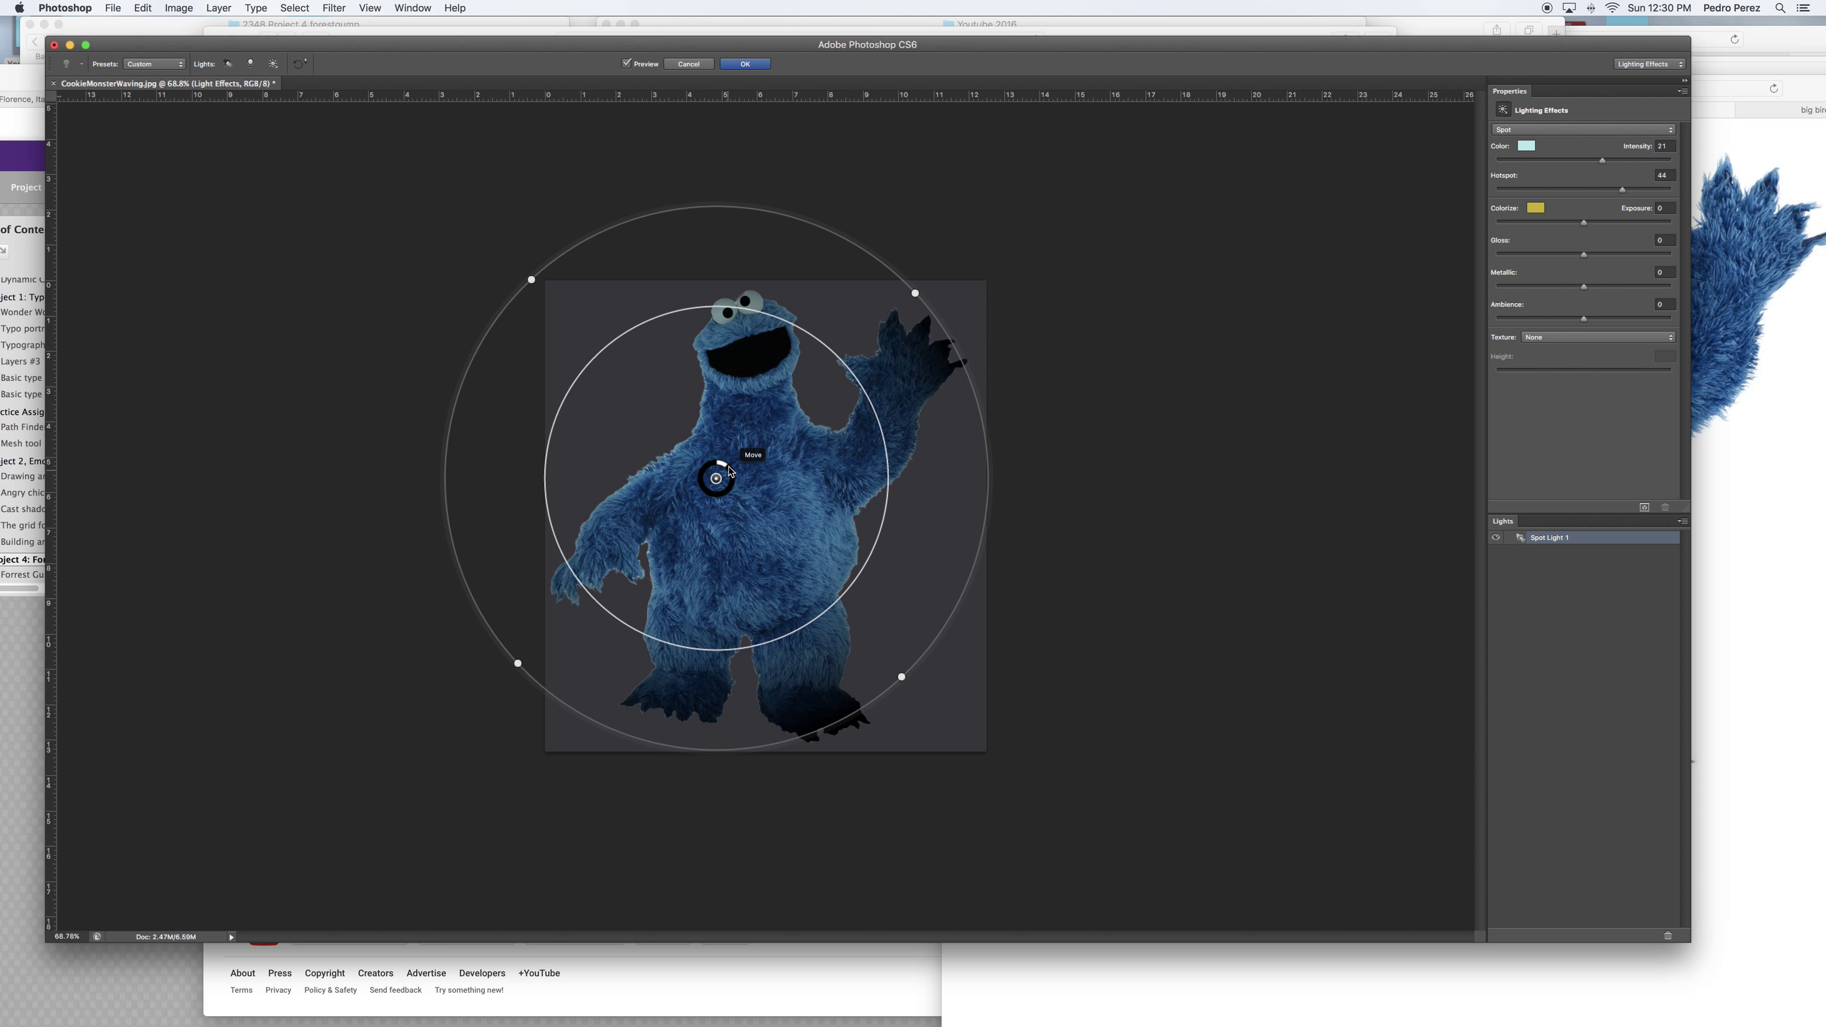
Raise the intensity, switch to a Point light near his head, and set Gloss to 17.
mouse_move(720, 463)
mouse_down()
mouse_move(722, 495)
mouse_move(734, 477)
mouse_up()
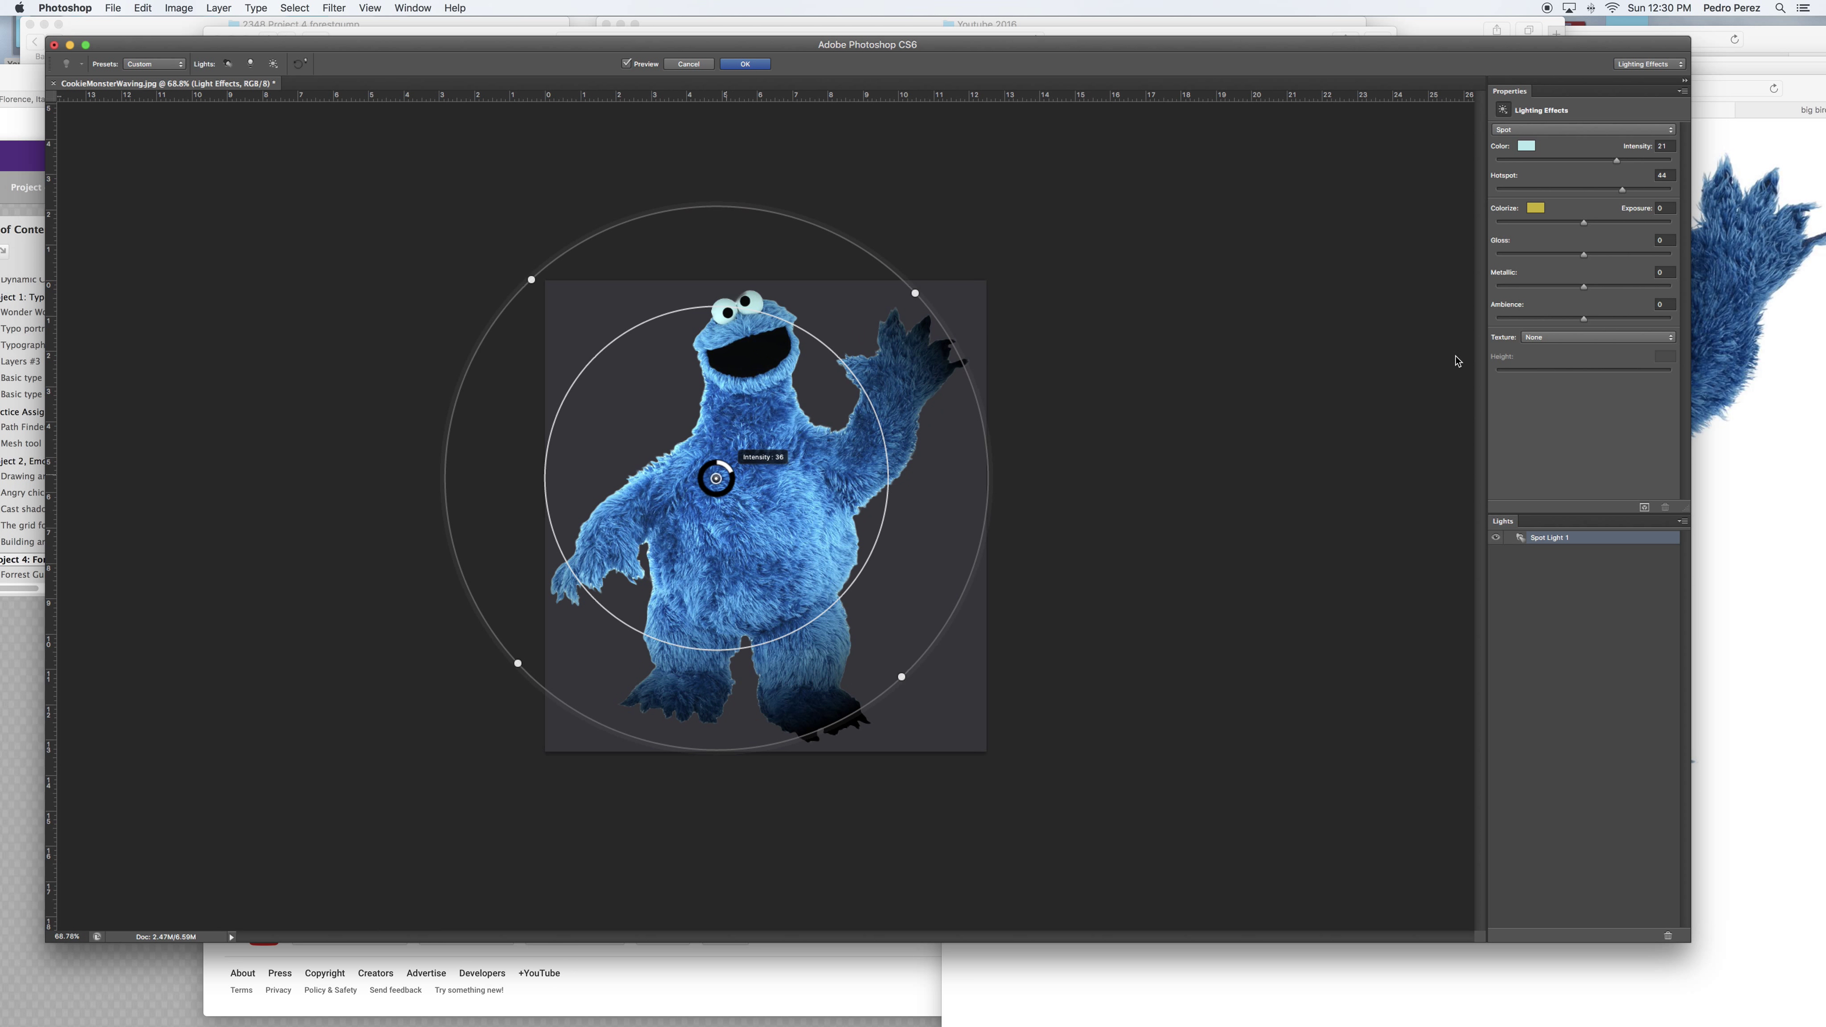
click(1666, 130)
click(1628, 122)
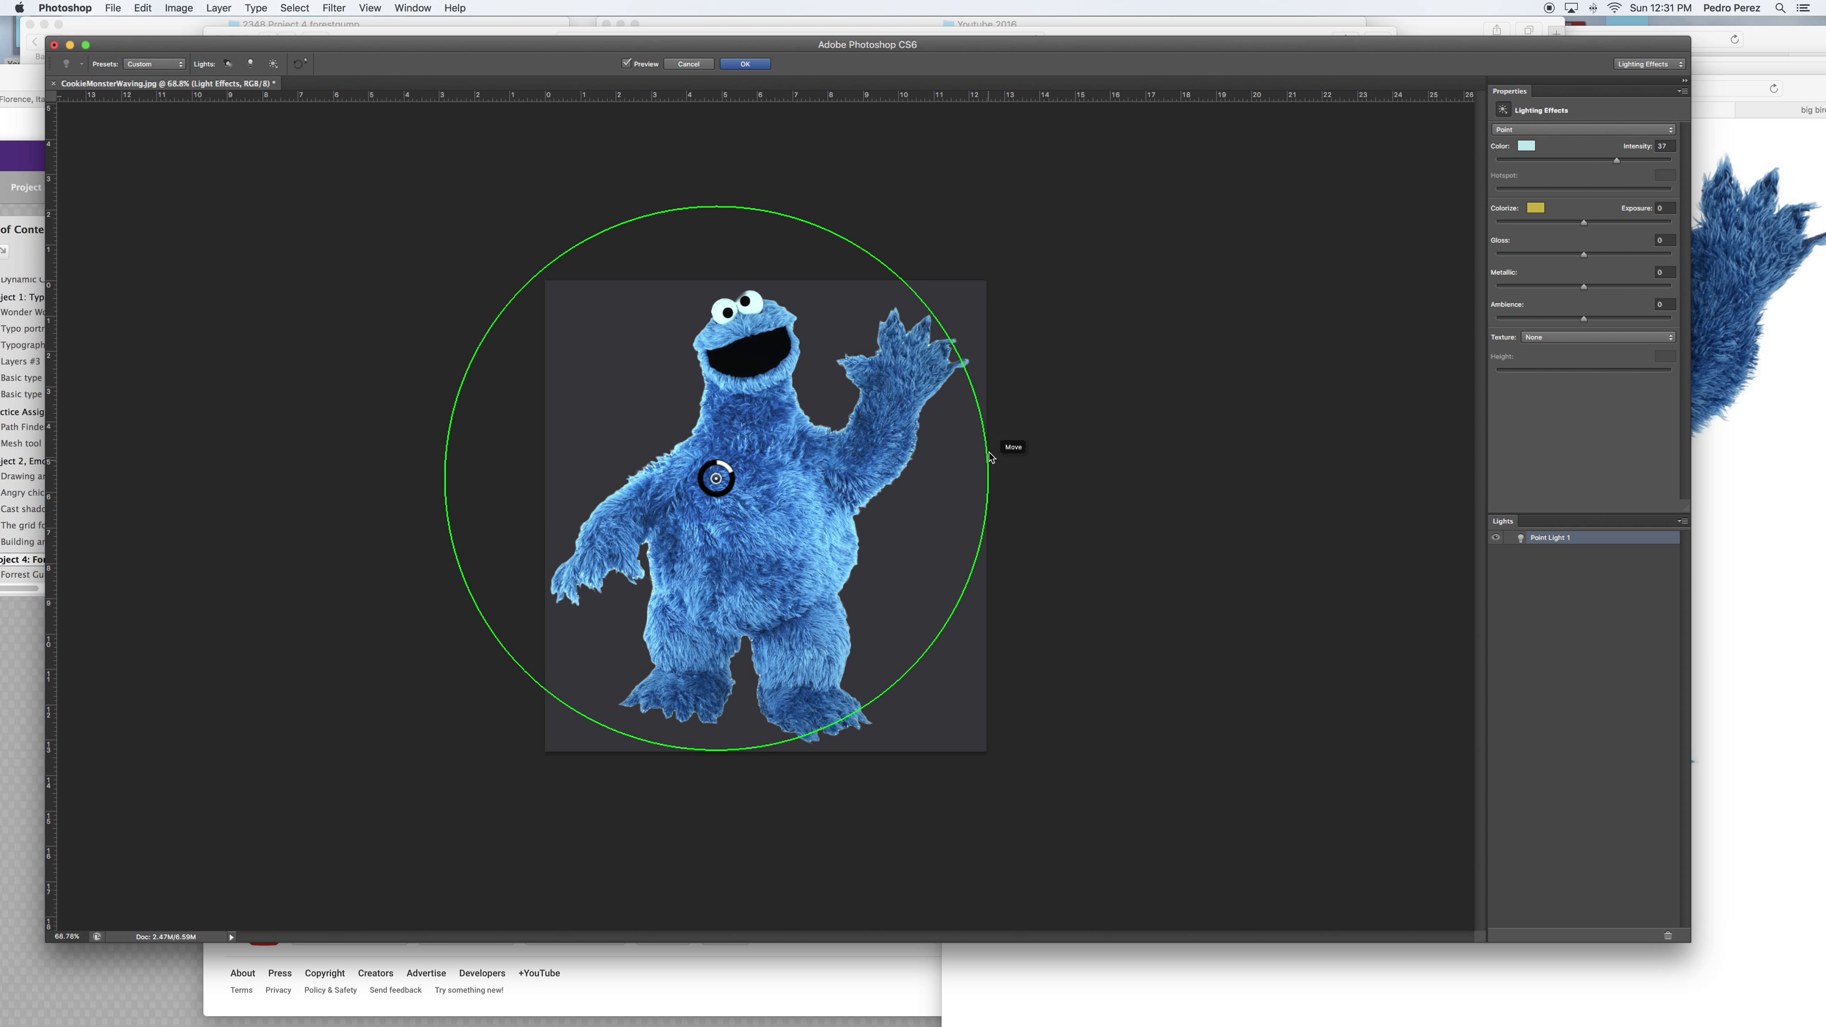
drag(723, 488, 602, 362)
mouse_move(1584, 254)
mouse_down()
mouse_move(1644, 255)
mouse_move(1597, 256)
mouse_up()
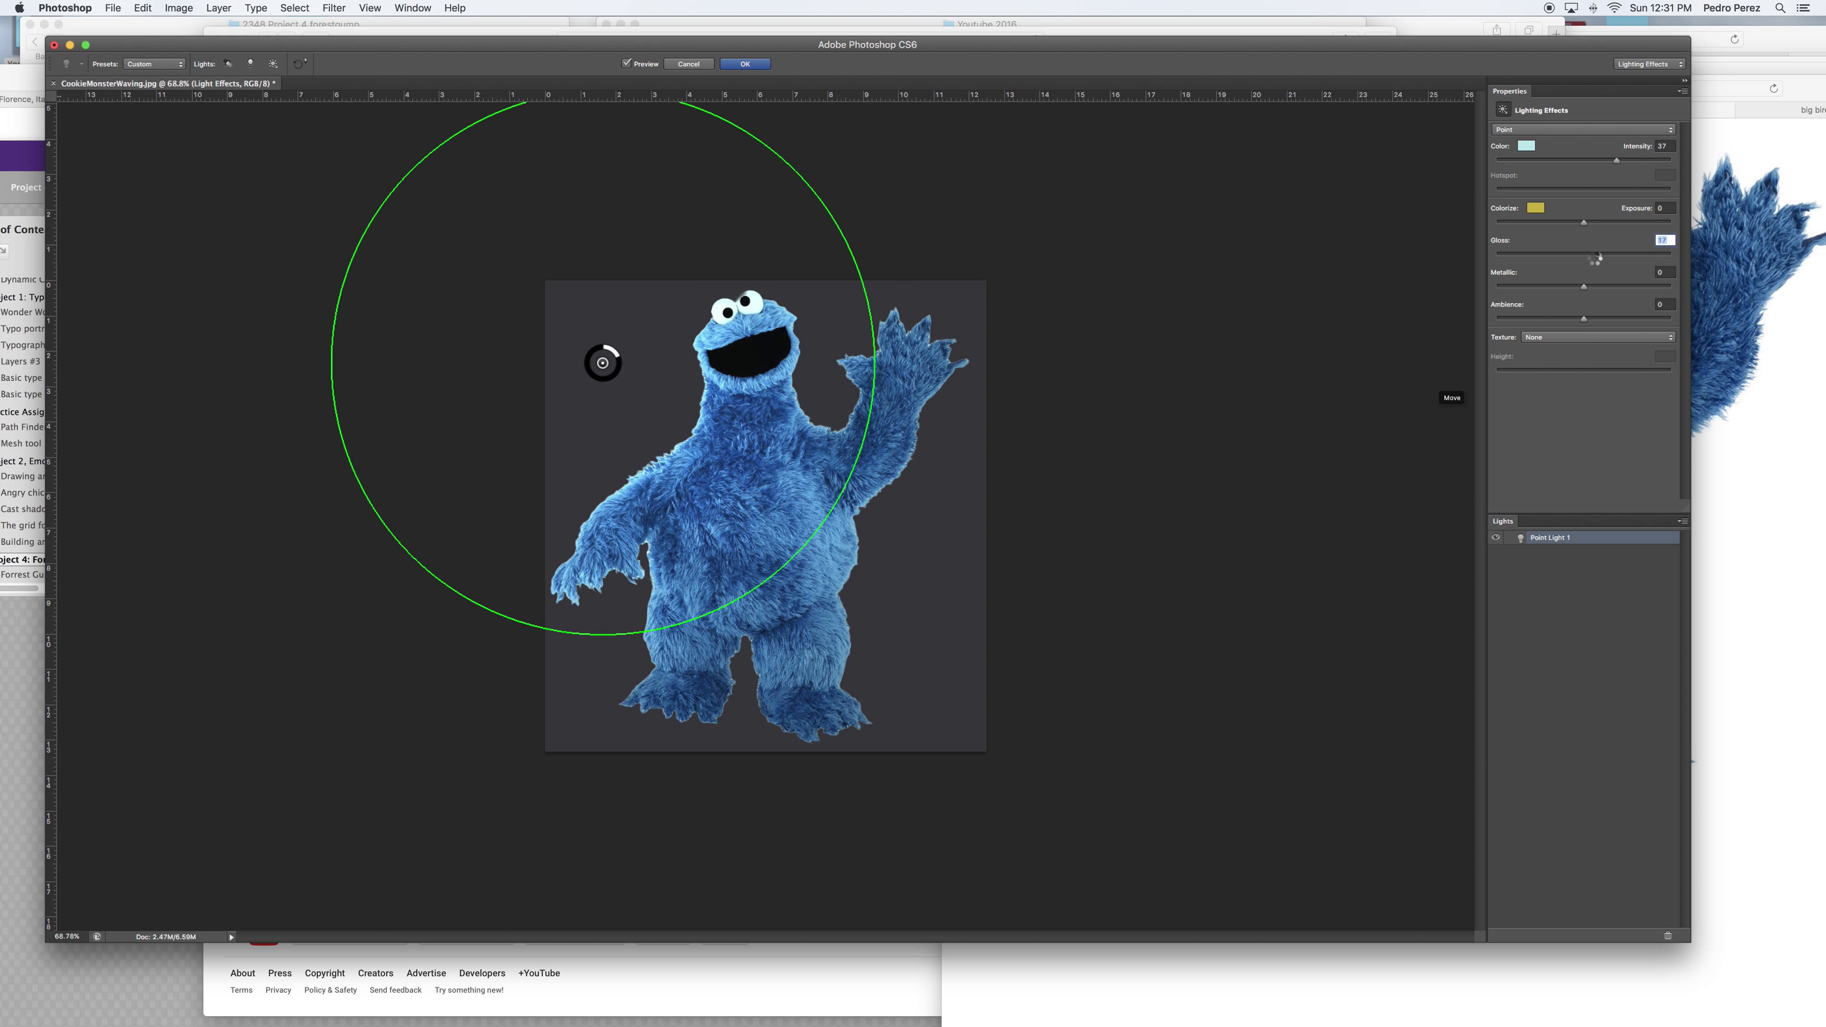
Switch to an Infinite light, raise its intensity, then cancel Lighting Effects.
click(1657, 131)
click(1636, 148)
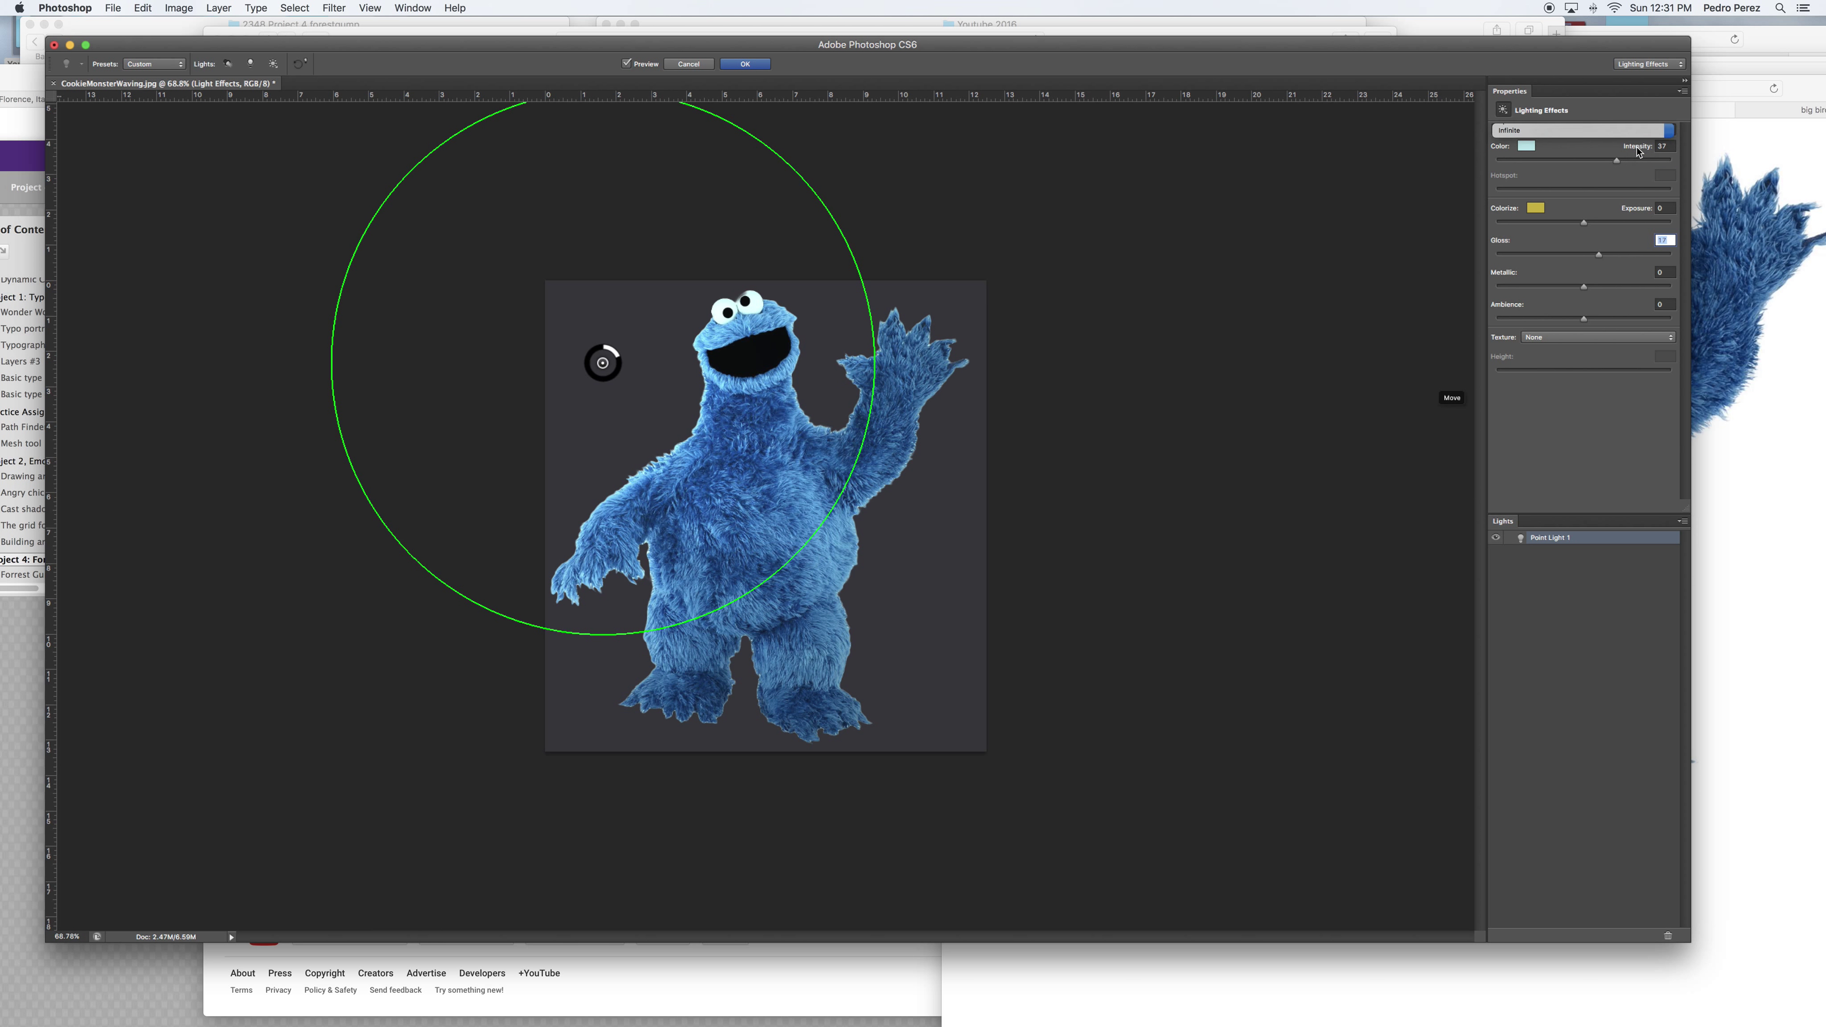
drag(766, 528, 782, 518)
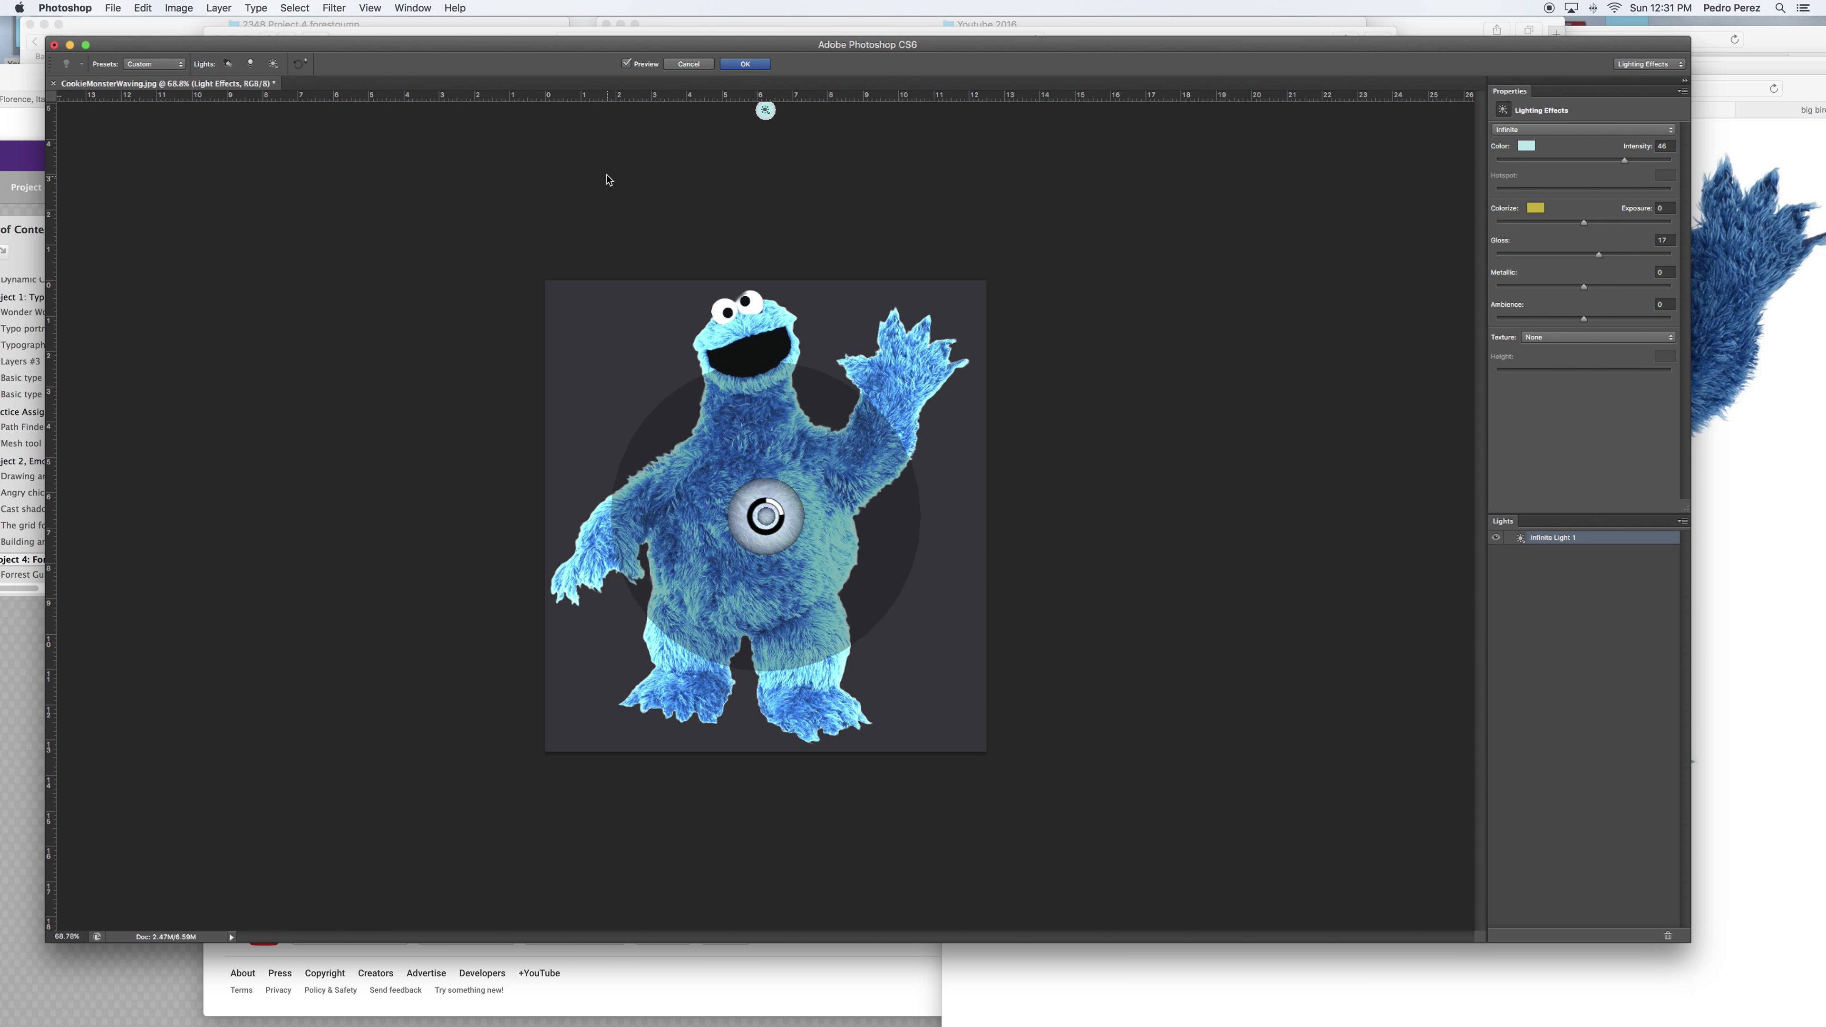
click(688, 64)
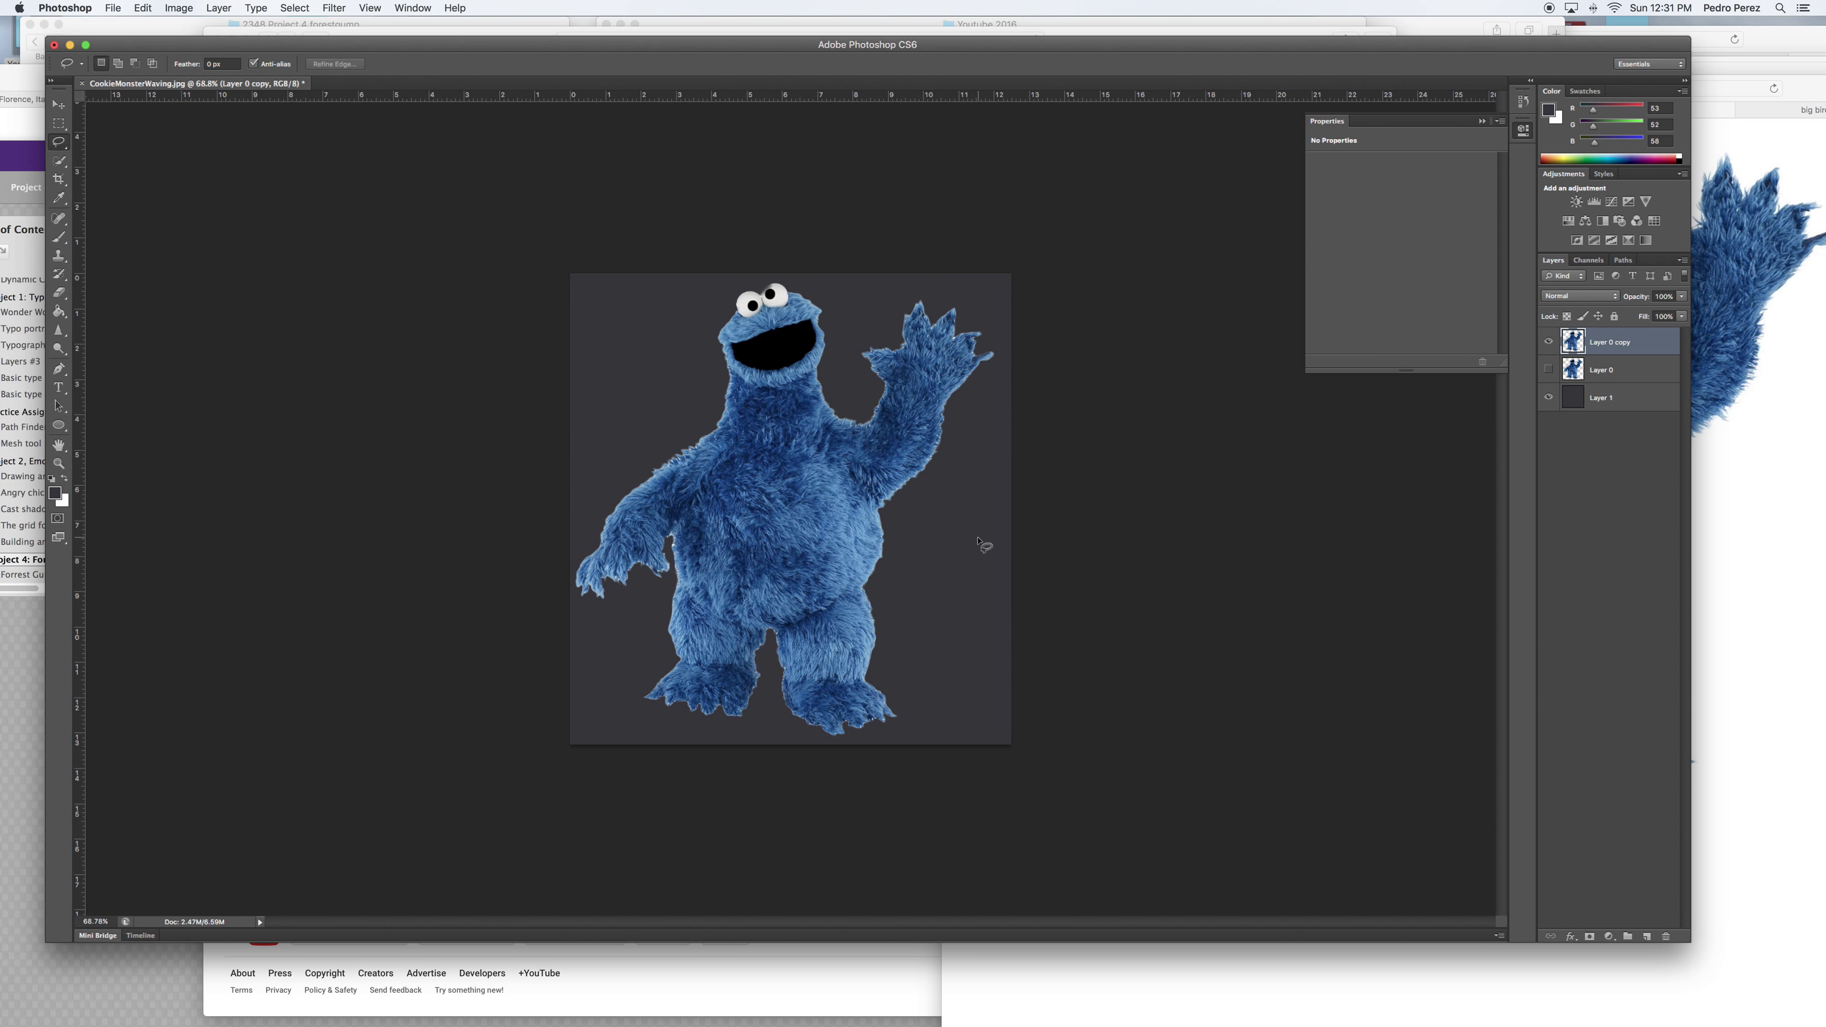